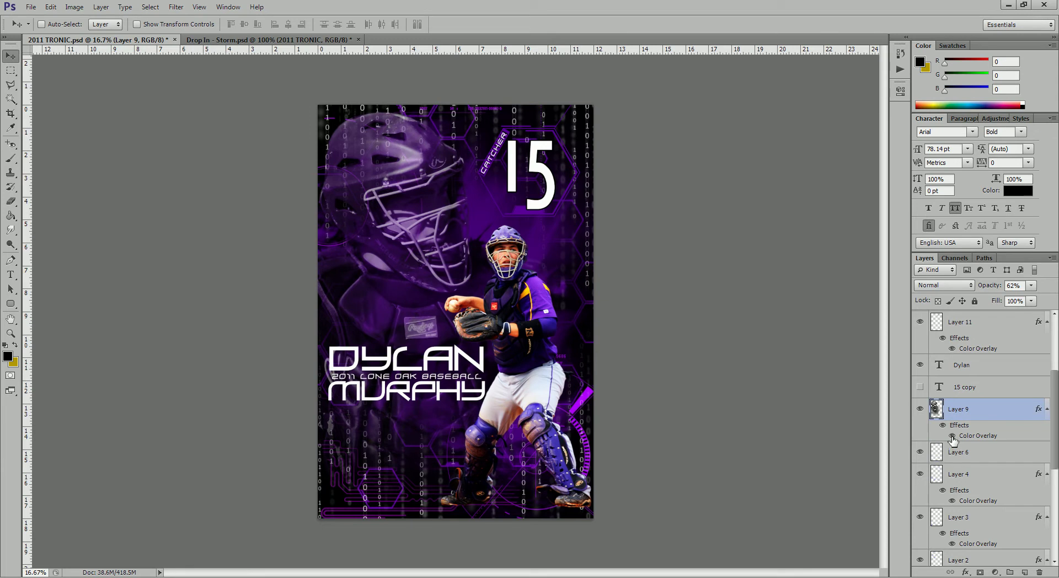
- Compare the background catcher with its purple tint on and off, and find the foreground catcher's Layer 10
left_click(953, 437)
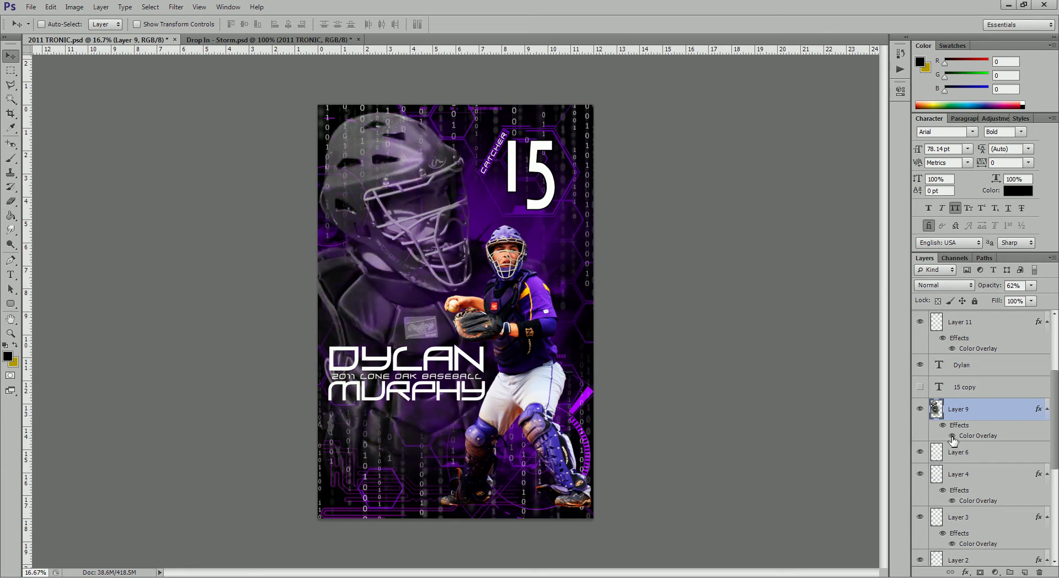
left_click(953, 437)
left_click(952, 437)
left_click(952, 436)
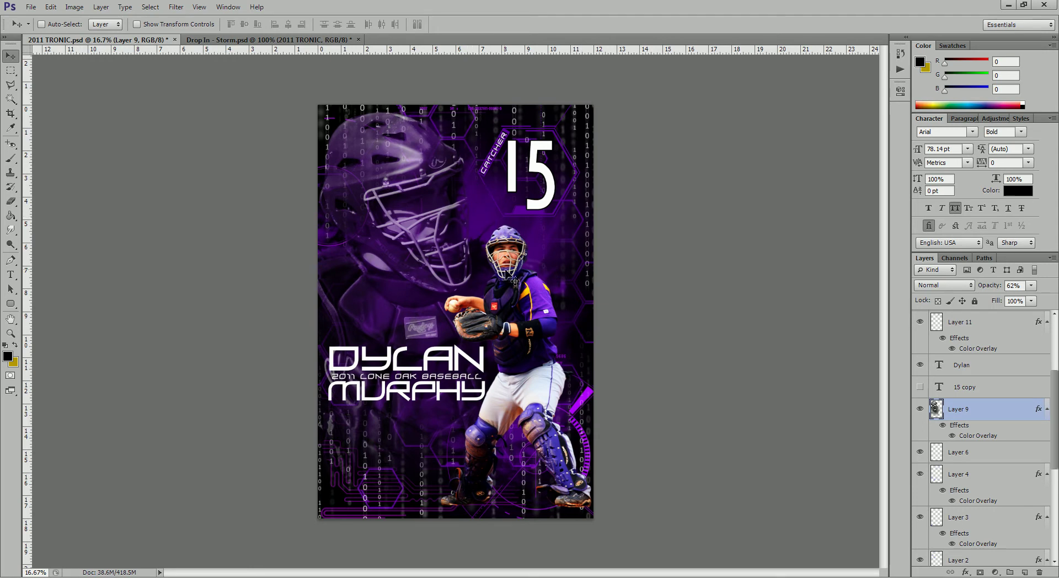
right_click(515, 297)
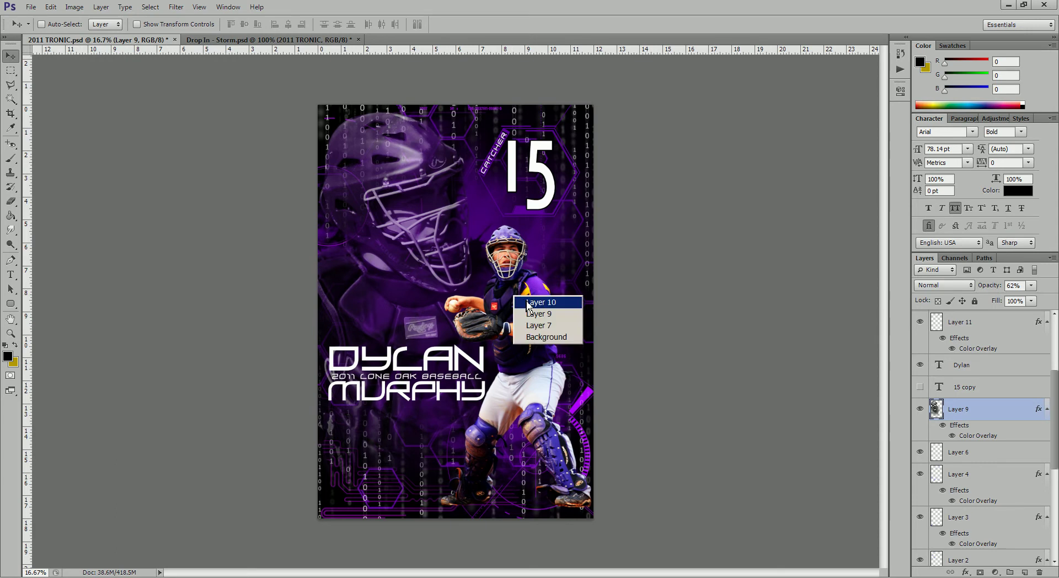
left_click(528, 304)
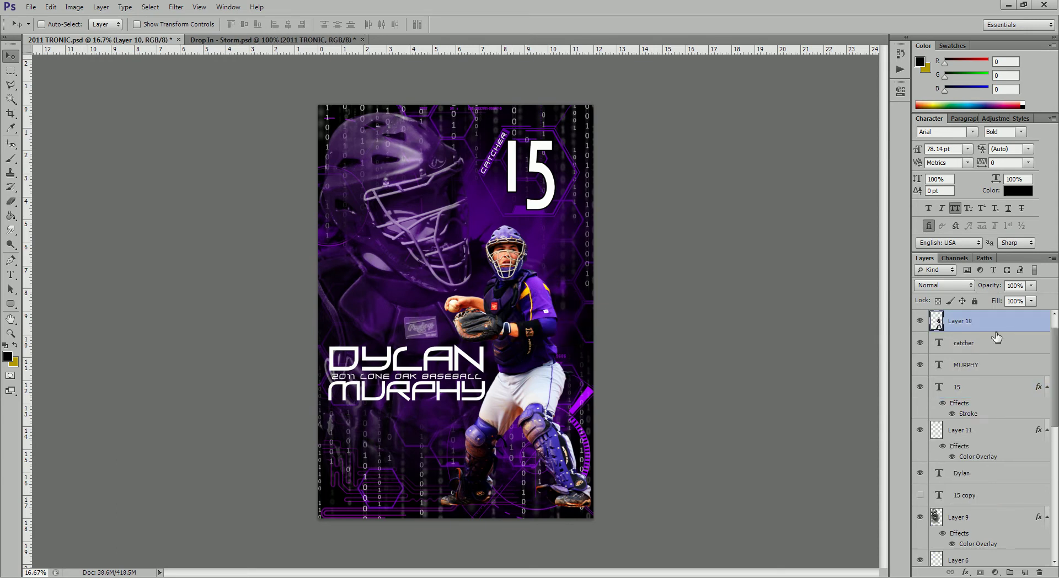
left_click(920, 322)
left_click(920, 322)
scroll(985, 367, "up", 1)
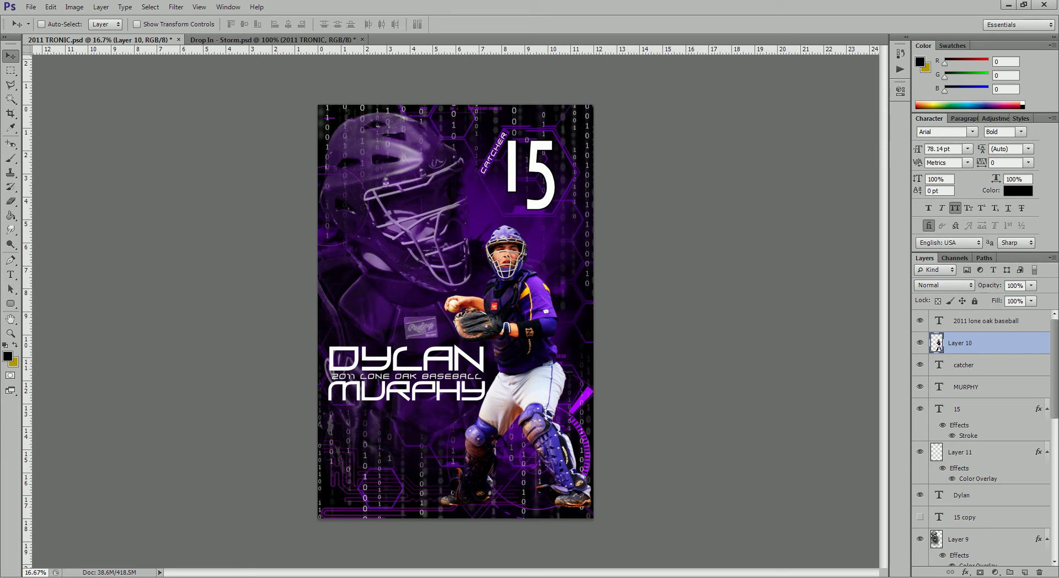
- Place the IMG_9357 catcher photo, scaled down and positioned at the poster's lower right
left_click_drag(301, 389, 537, 356)
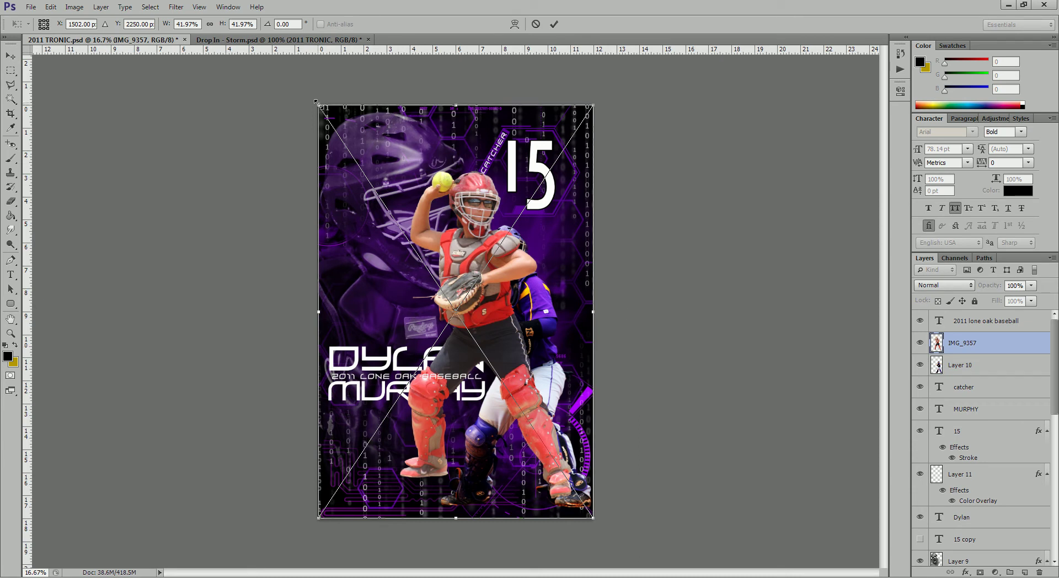
left_click_drag(316, 102, 358, 147)
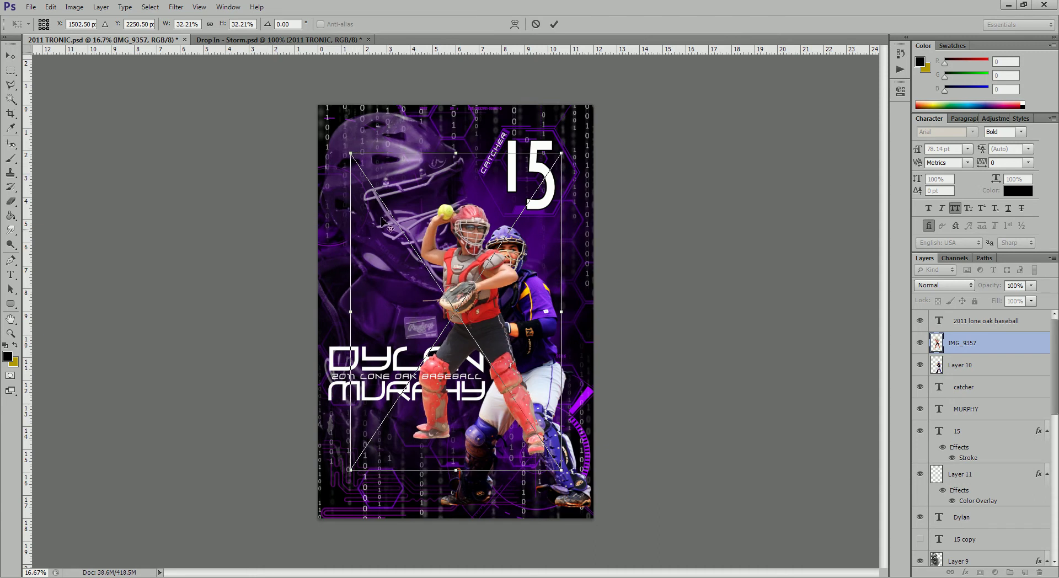
left_click_drag(456, 275, 501, 318)
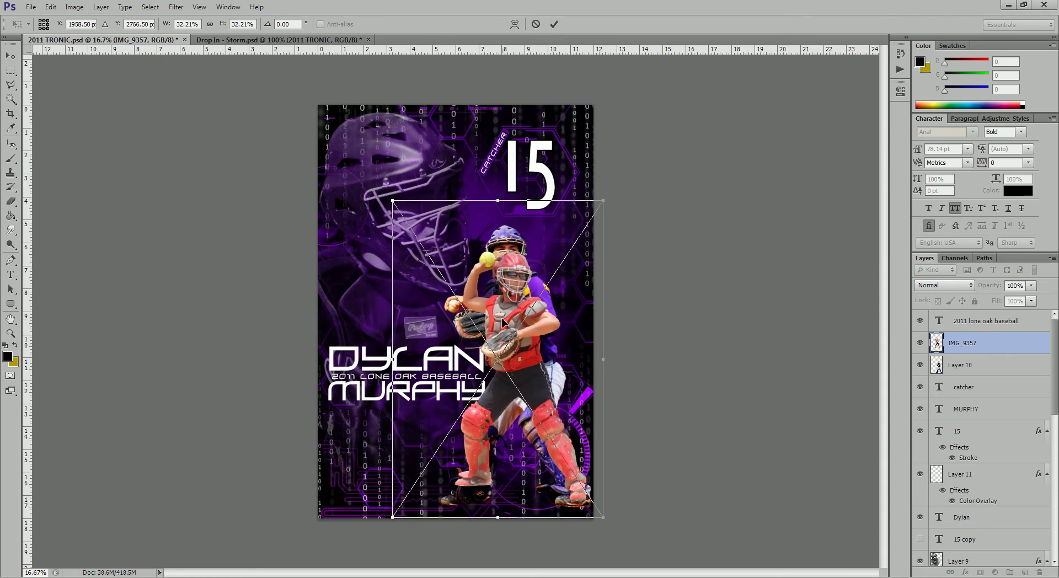
left_click_drag(604, 202, 619, 188)
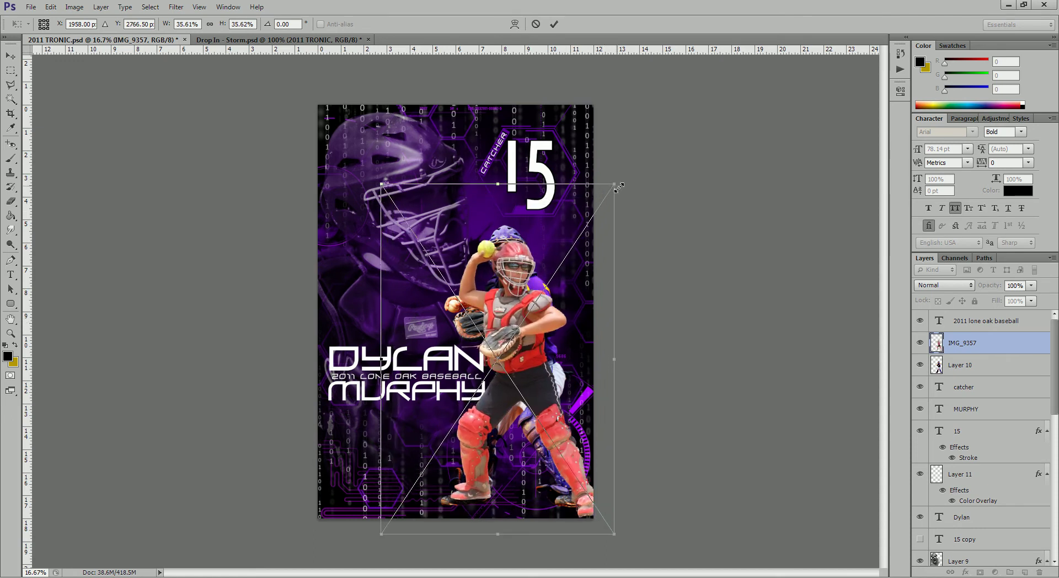
left_click_drag(515, 284, 515, 280)
left_click(554, 24)
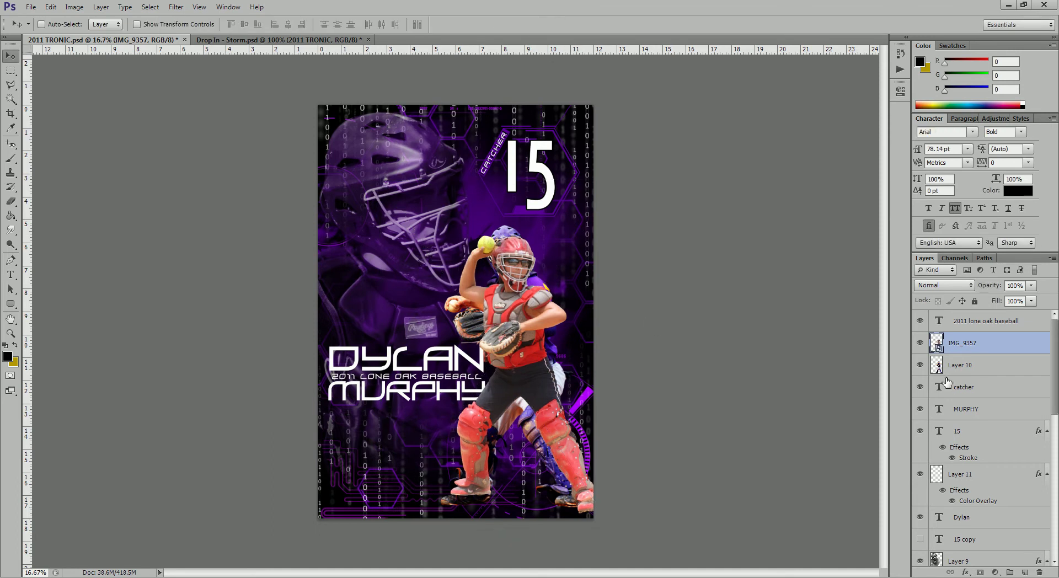
- Delete the old purple catcher layer, then tilt and enlarge the new catcher photo
left_click(992, 370)
key("Delete")
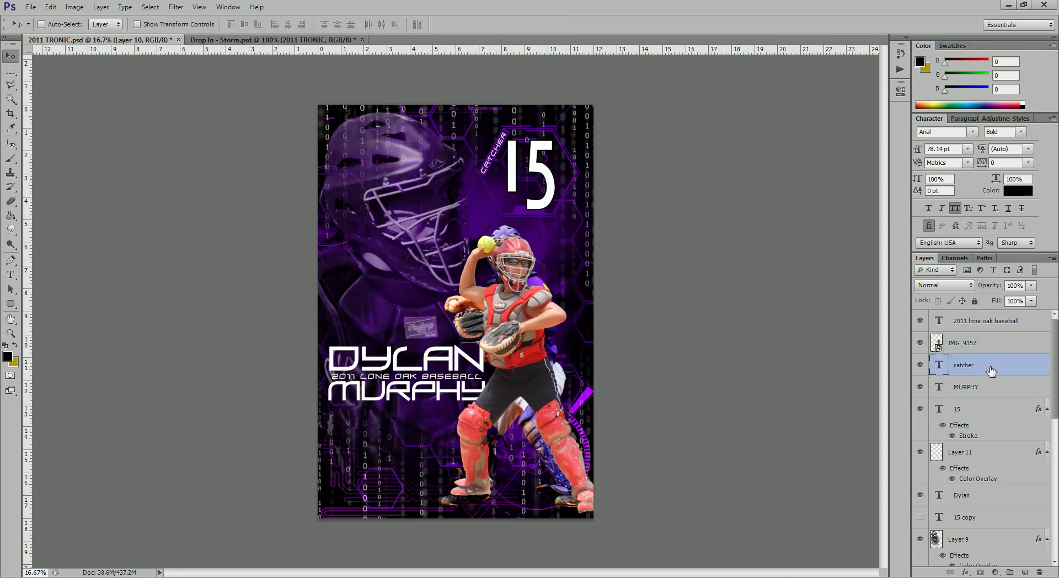
right_click(514, 326)
left_click(531, 330)
key("ctrl+t")
left_click_drag(655, 269, 659, 264)
left_click_drag(616, 178, 624, 158)
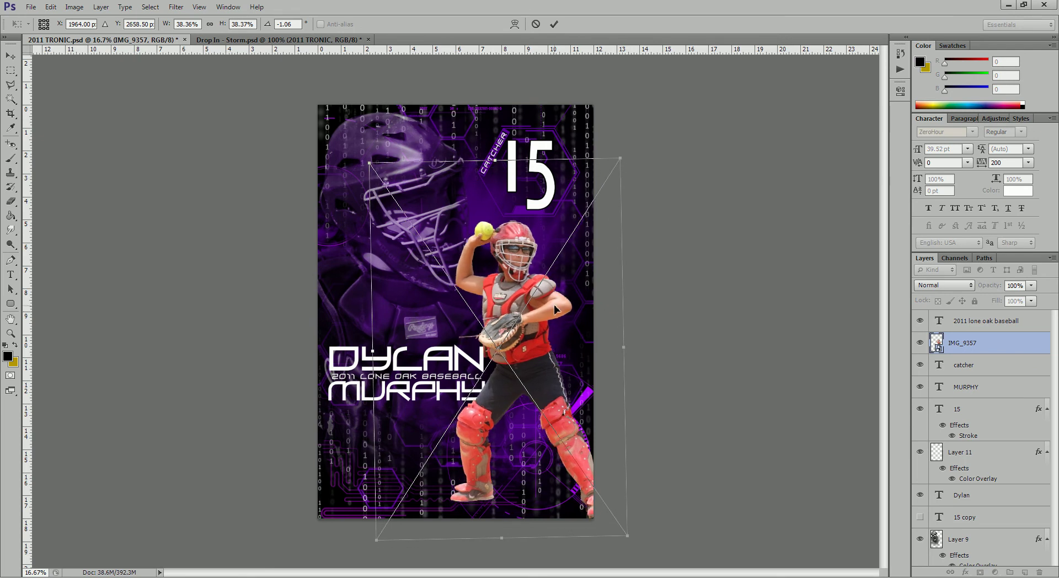
left_click(554, 23)
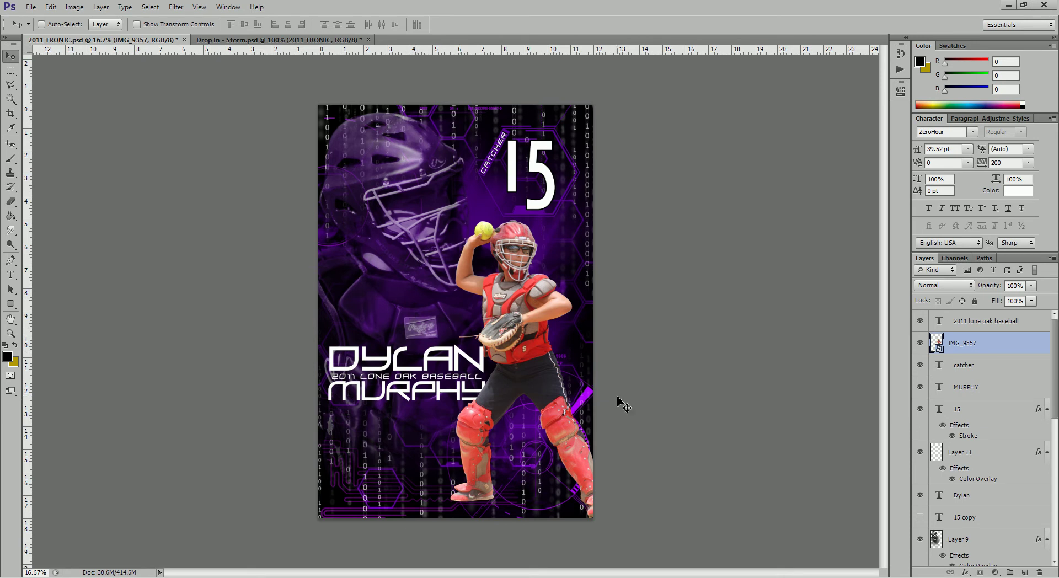
- Rasterize the IMG_9357 catcher photo layer into plain pixels
right_click(1000, 346)
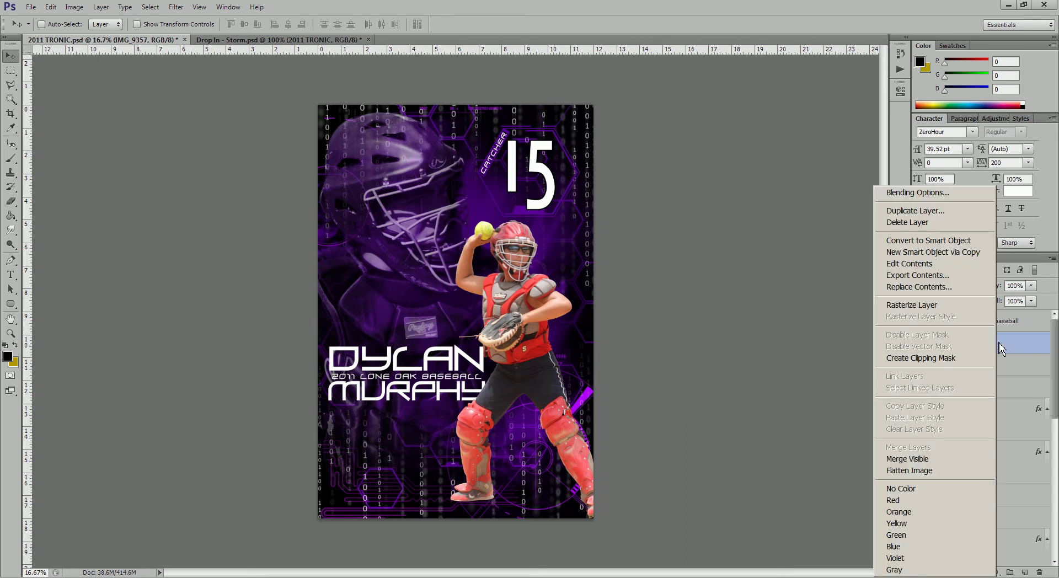
left_click(938, 308)
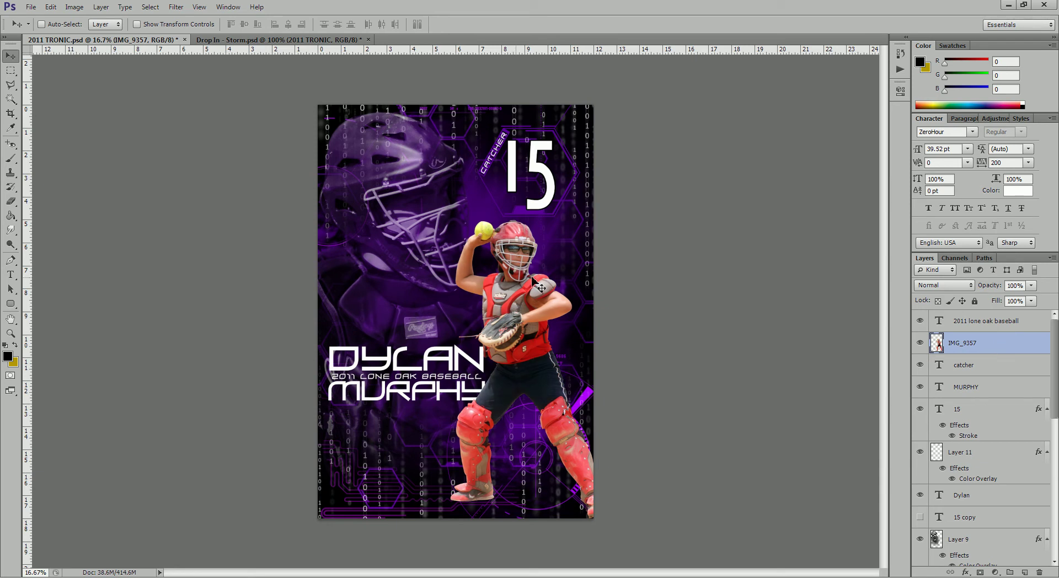
- Select the background catcher's Layer 9 and copy its Color Overlay layer style
right_click(389, 207)
left_click(403, 211)
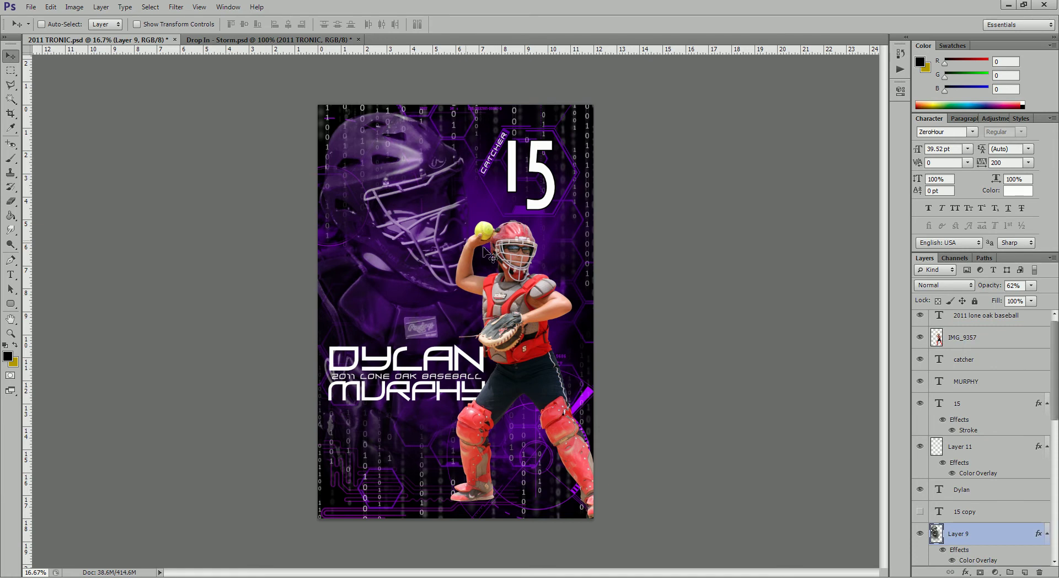
scroll(992, 543, "down", 2)
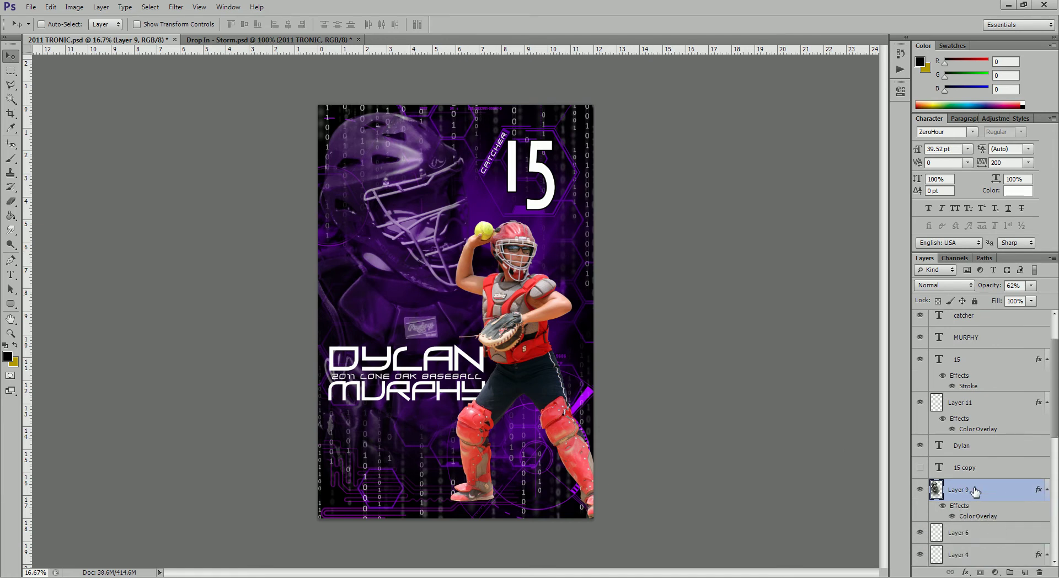
right_click(996, 494)
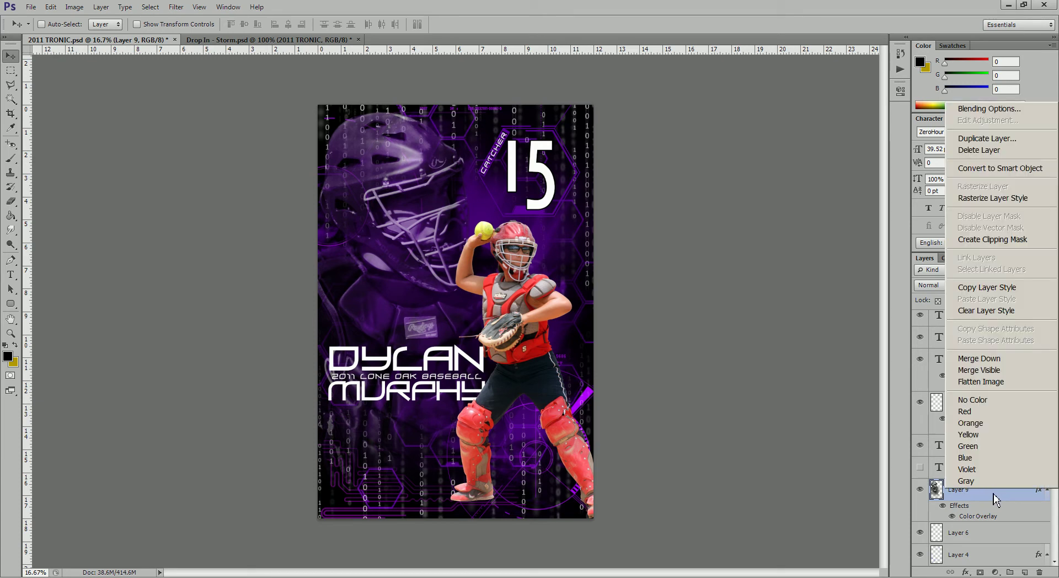
left_click(1004, 289)
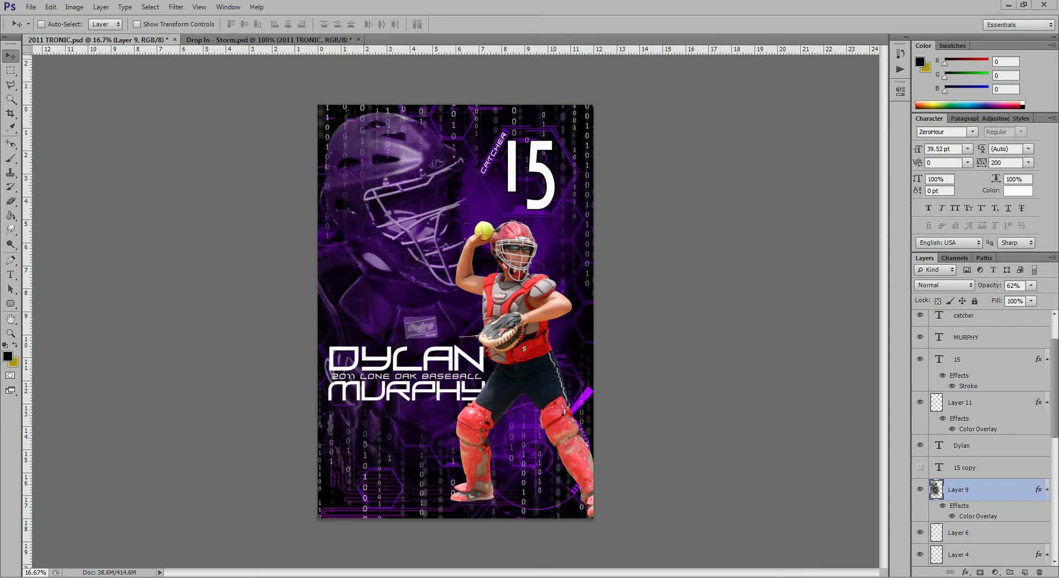
- Place IMG_9352, enlarge it to about 149% and shift it slightly up on the left side
left_click_drag(433, 294, 413, 248)
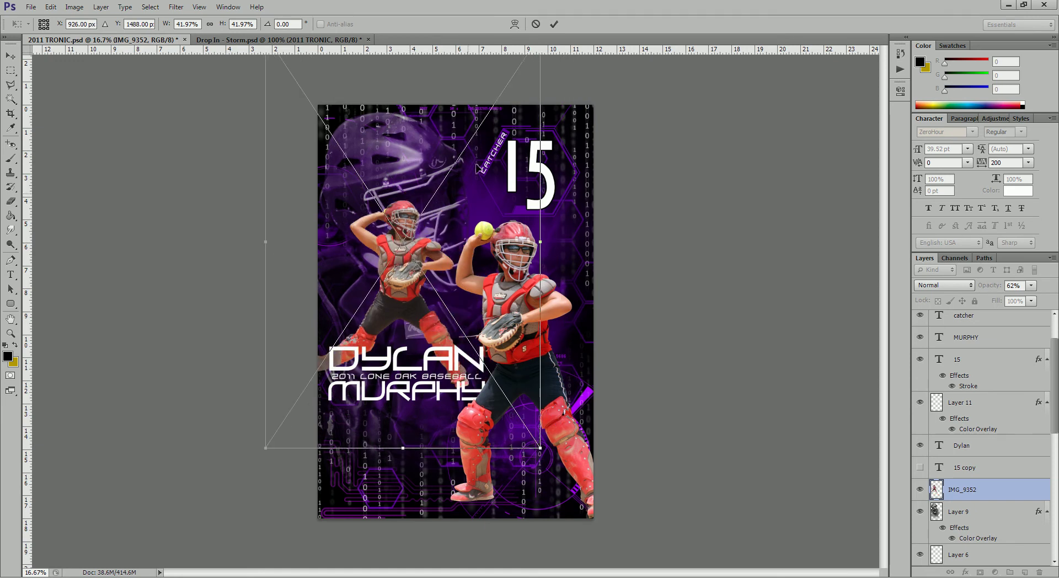
left_click_drag(539, 448, 615, 415)
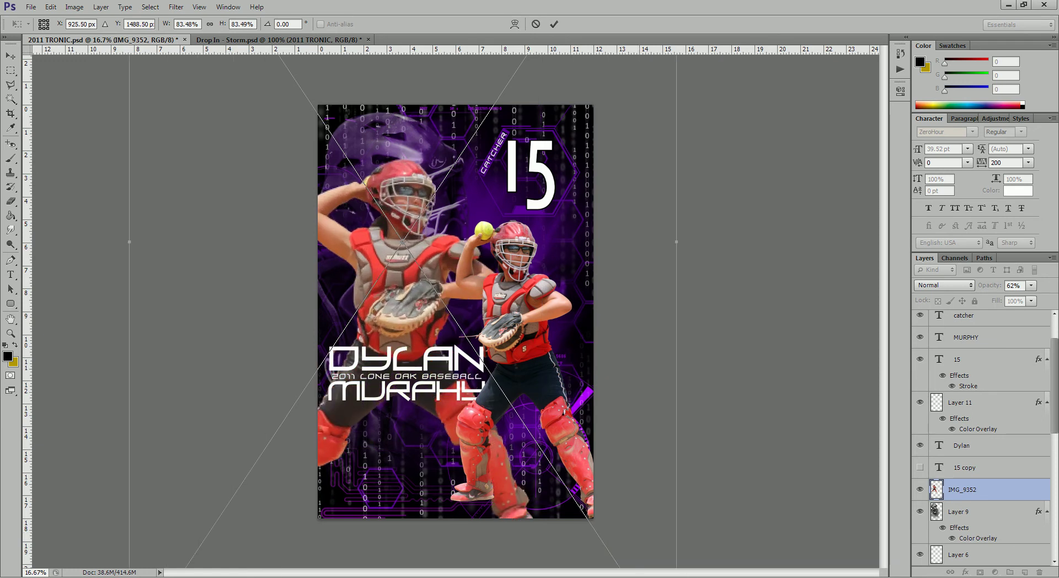
scroll(479, 271, "down", 2)
scroll(480, 271, "down", 2)
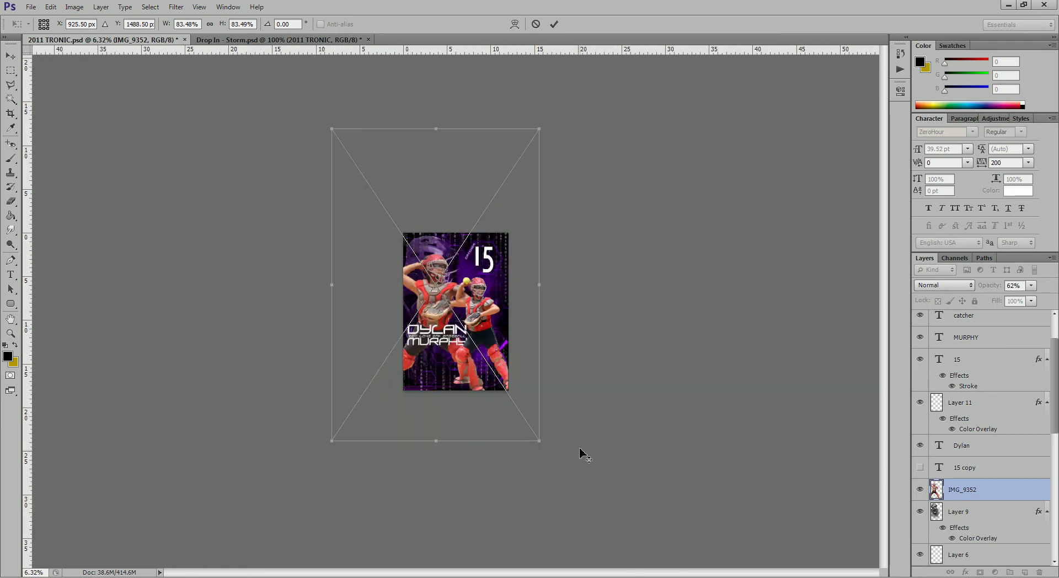
left_click_drag(540, 443, 662, 541)
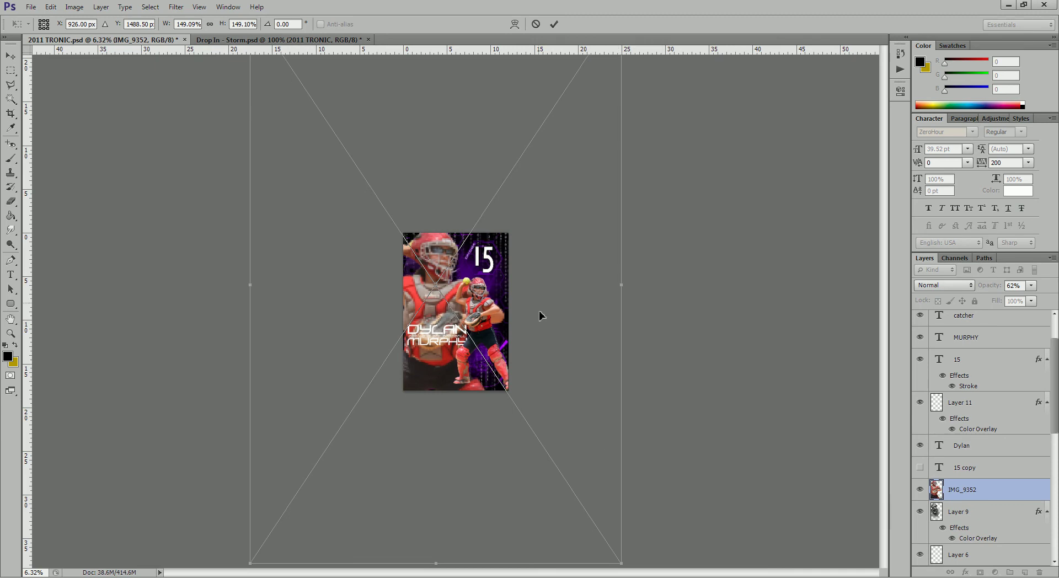
left_click_drag(540, 313, 536, 313)
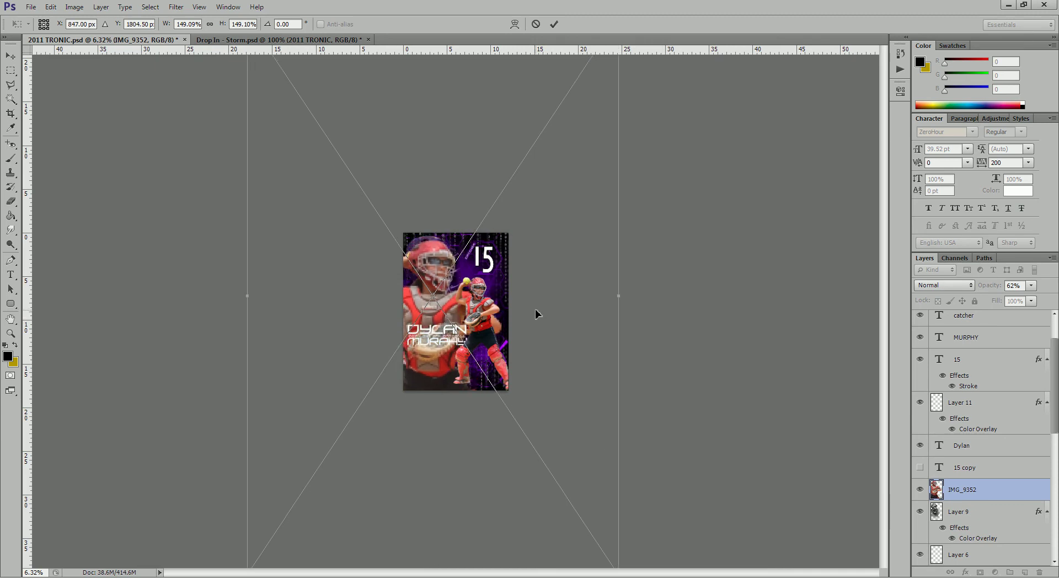
left_click(556, 25)
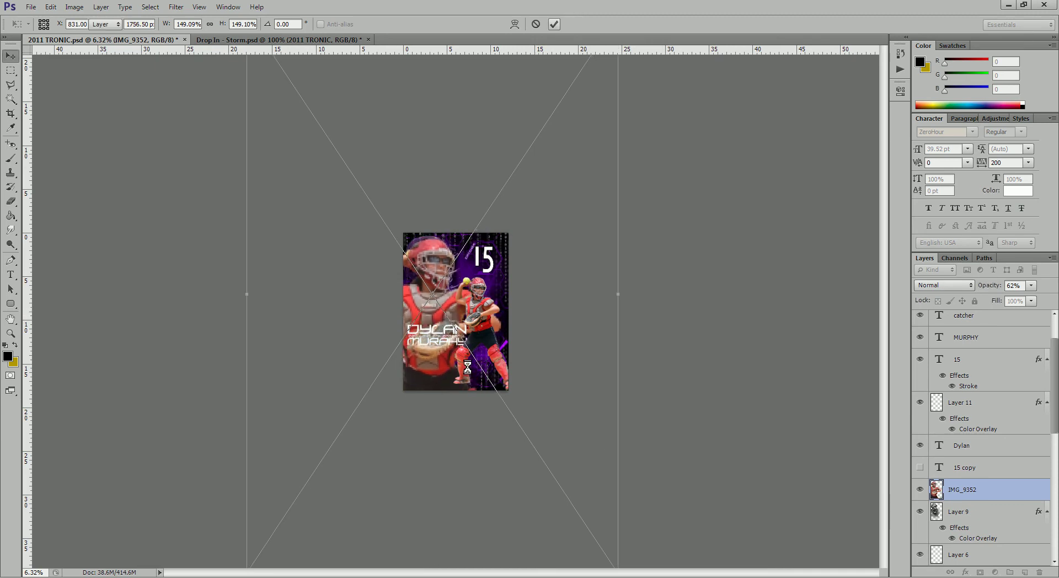
scroll(433, 416, "up", 3)
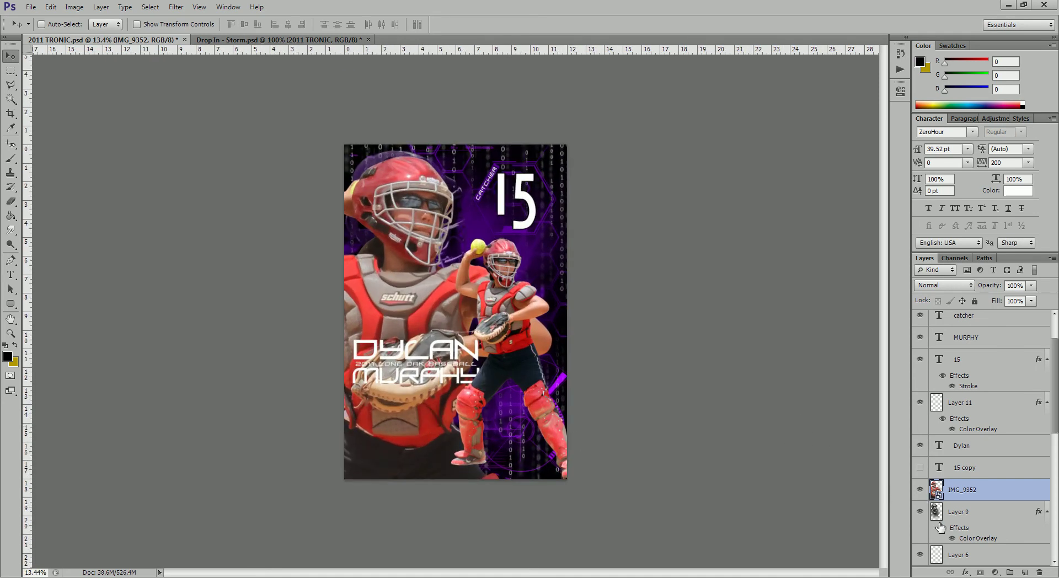
- Copy Layer 9's layer style and delete Layer 9
left_click(998, 515)
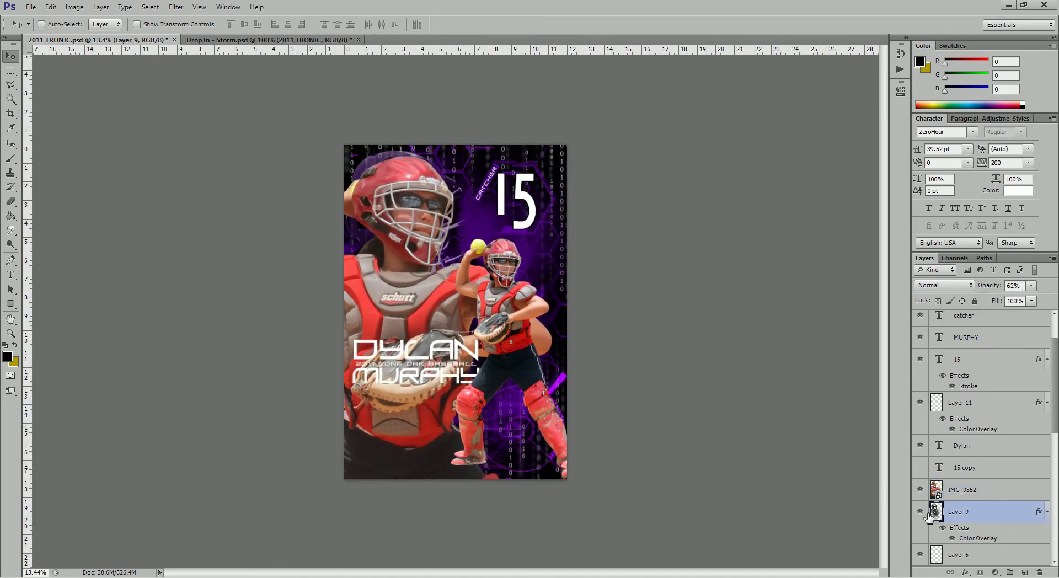
right_click(990, 516)
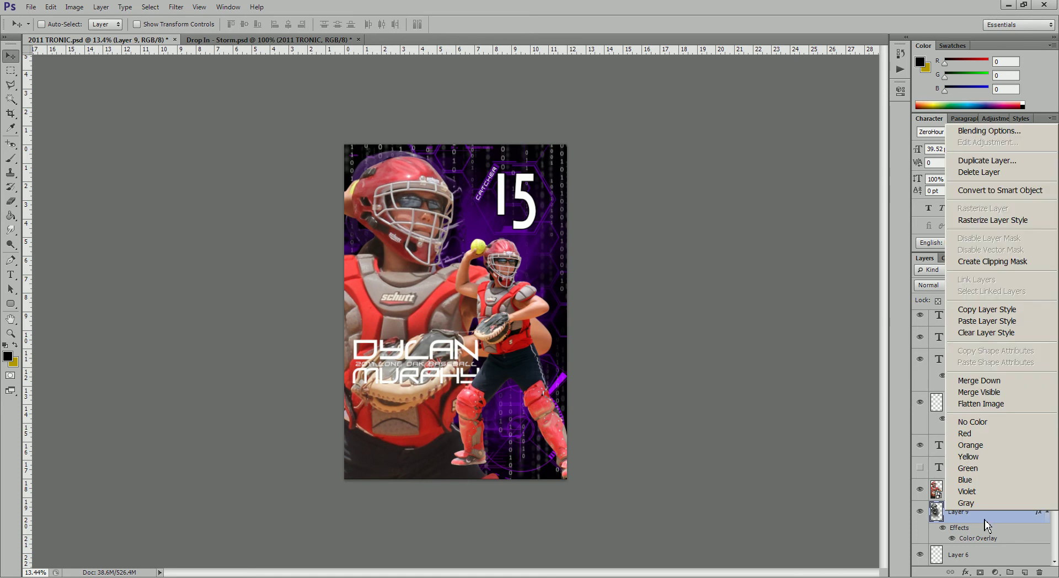
left_click(983, 310)
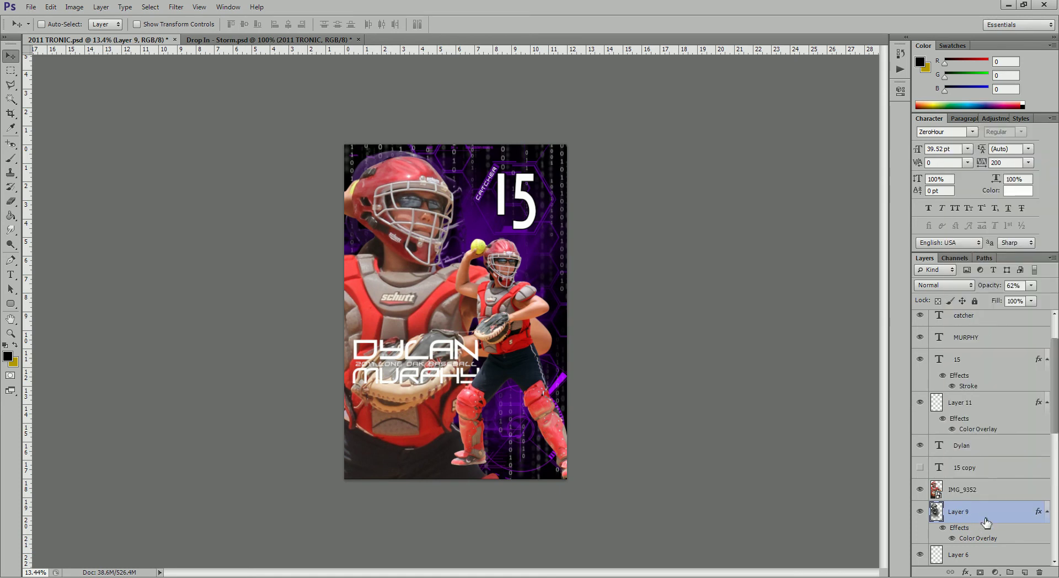
key("Delete")
- Rasterize the IMG_9352 layer and paste the copied Color Overlay onto it
left_click(996, 492)
right_click(996, 493)
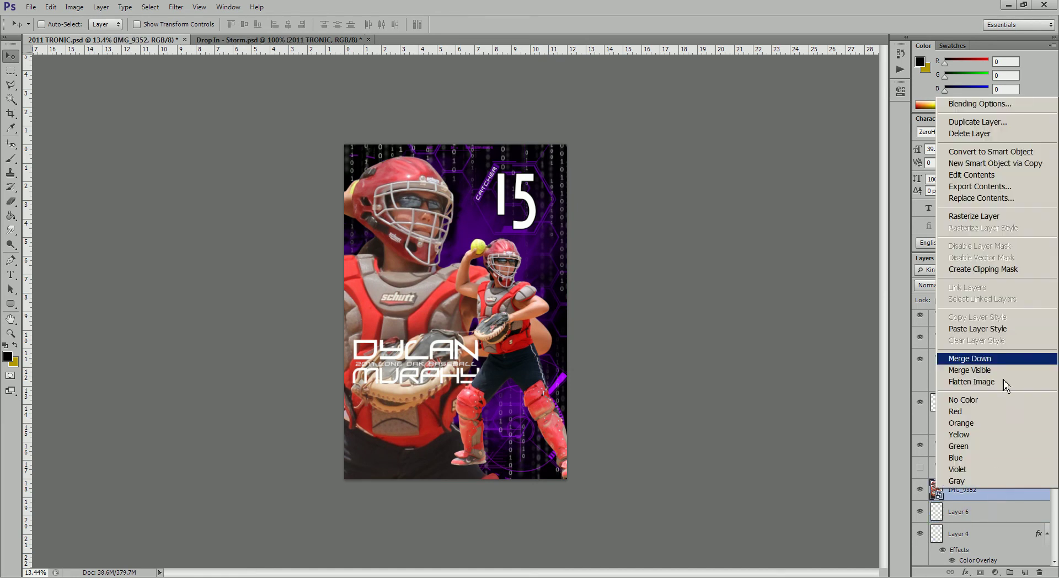
left_click(1002, 217)
right_click(995, 492)
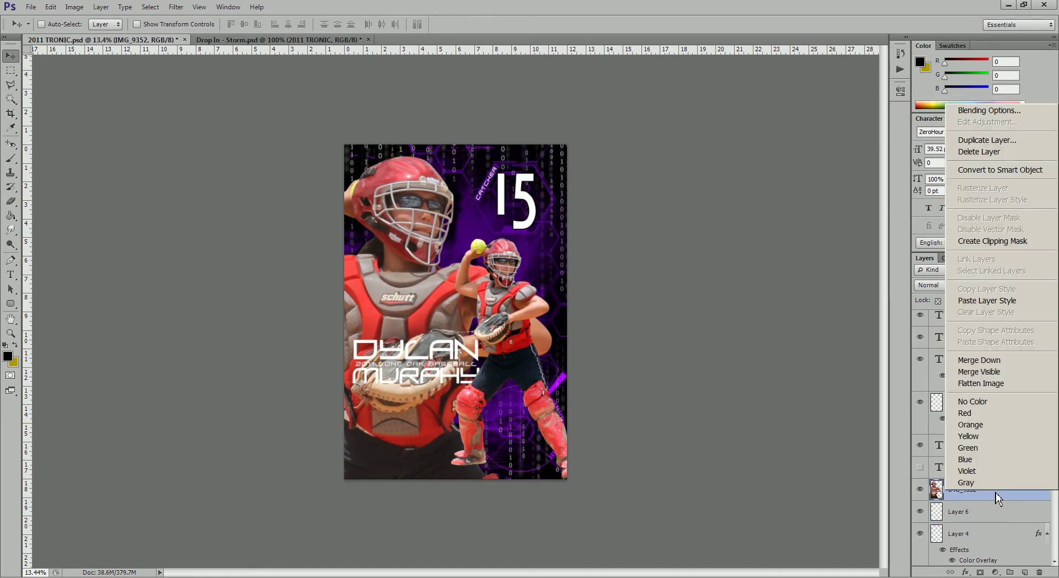
left_click(1004, 301)
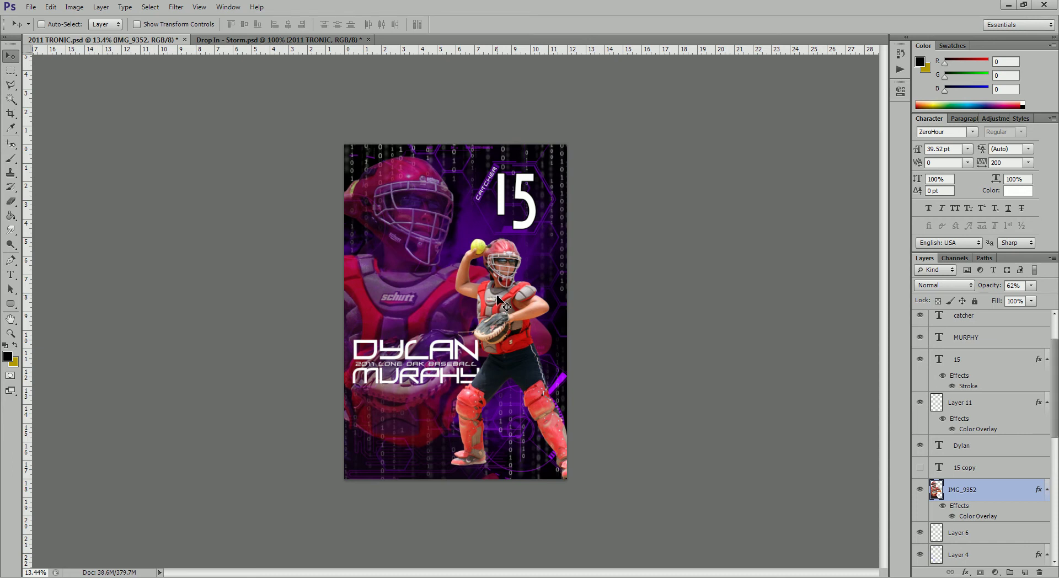
- Change IMG_9352's Color Overlay colour from purple to red #e30b0b
key("ctrl+shift+u")
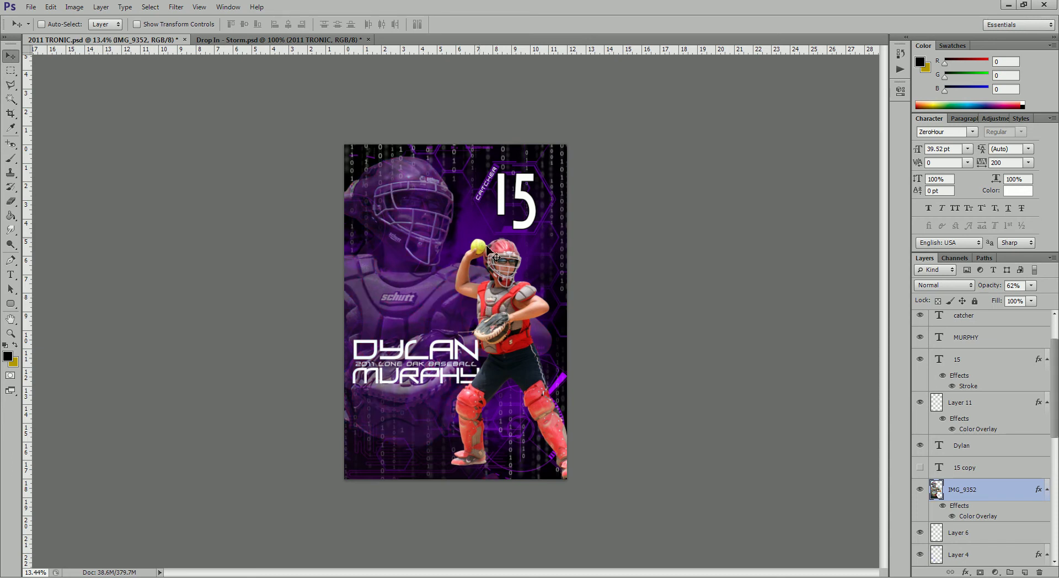
double_click(976, 519)
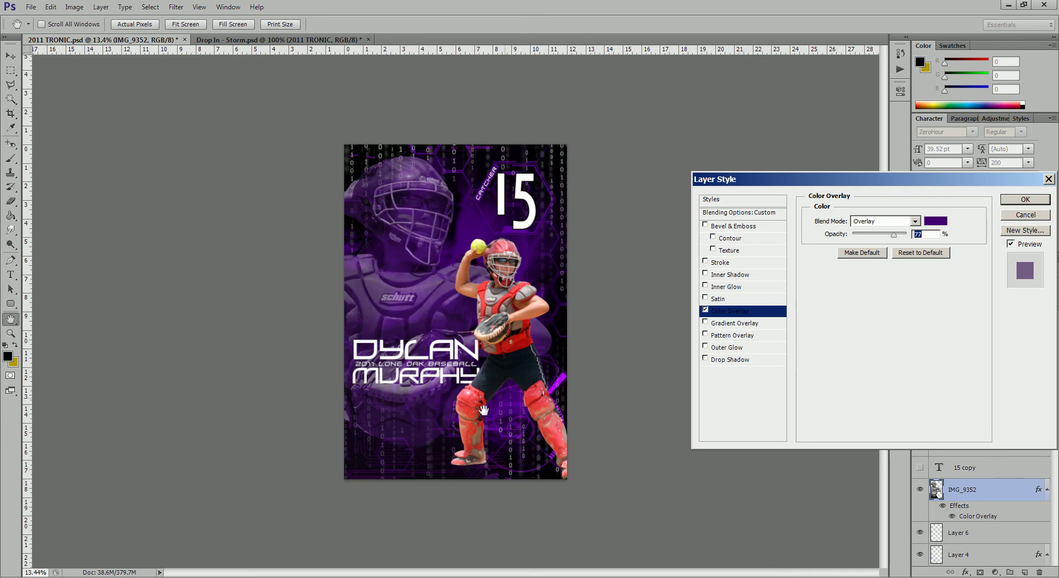
left_click(936, 221)
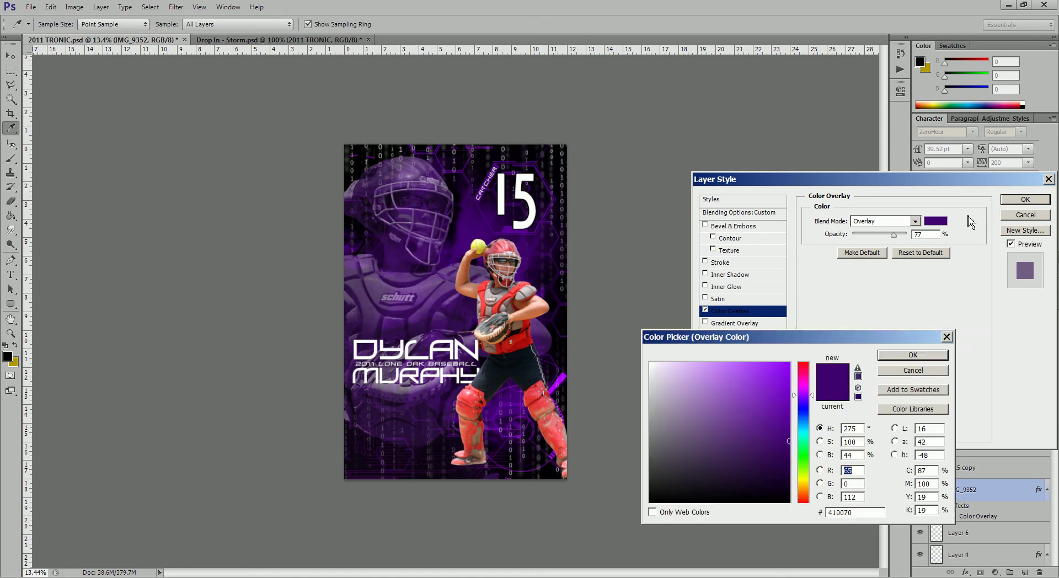
mouse_move(809, 397)
left_mouse_down()
mouse_move(810, 362)
mouse_move(784, 378)
left_mouse_up()
left_click(789, 374)
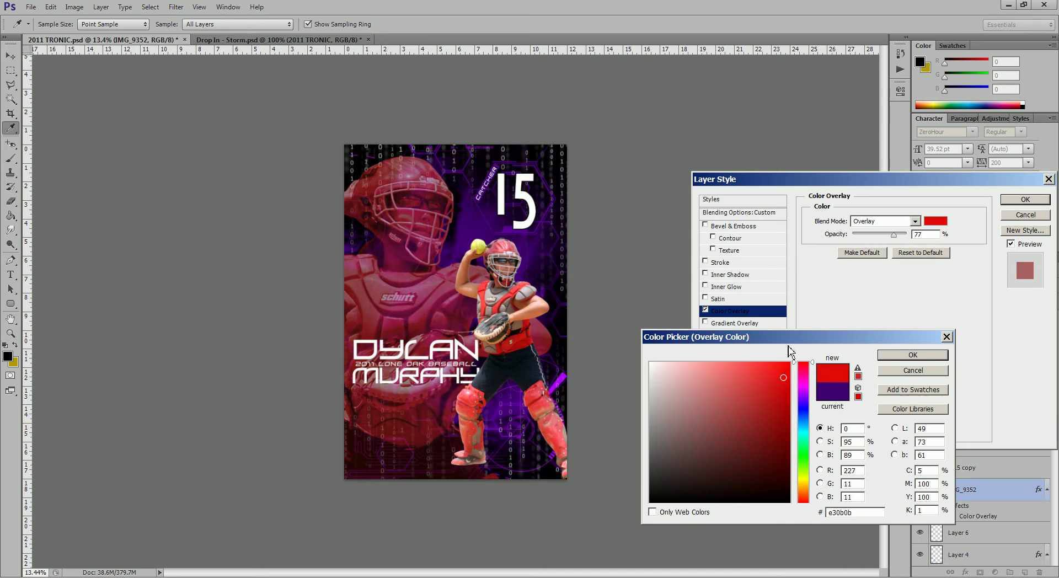
left_click(898, 355)
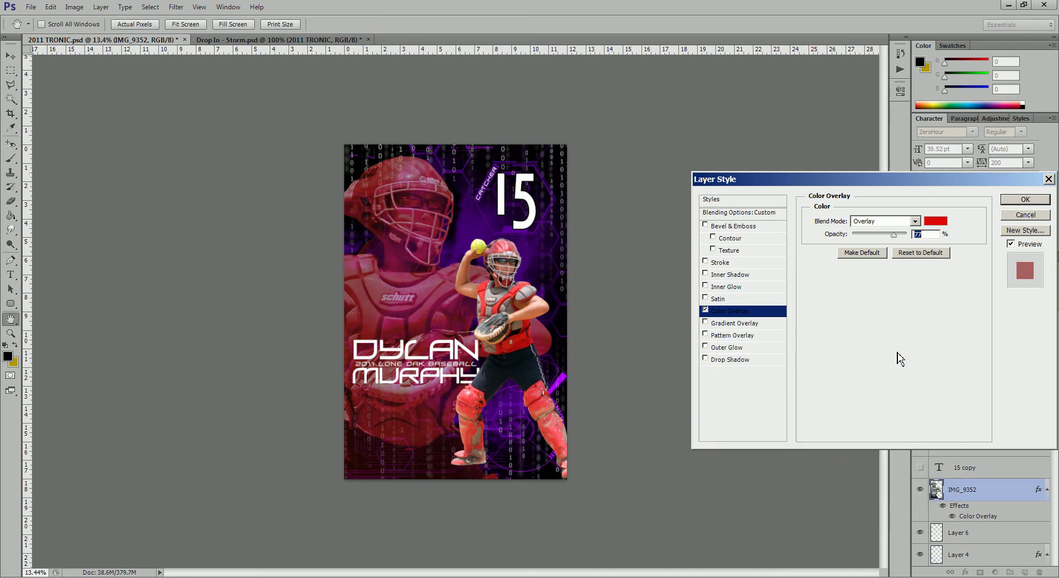
left_click(1025, 201)
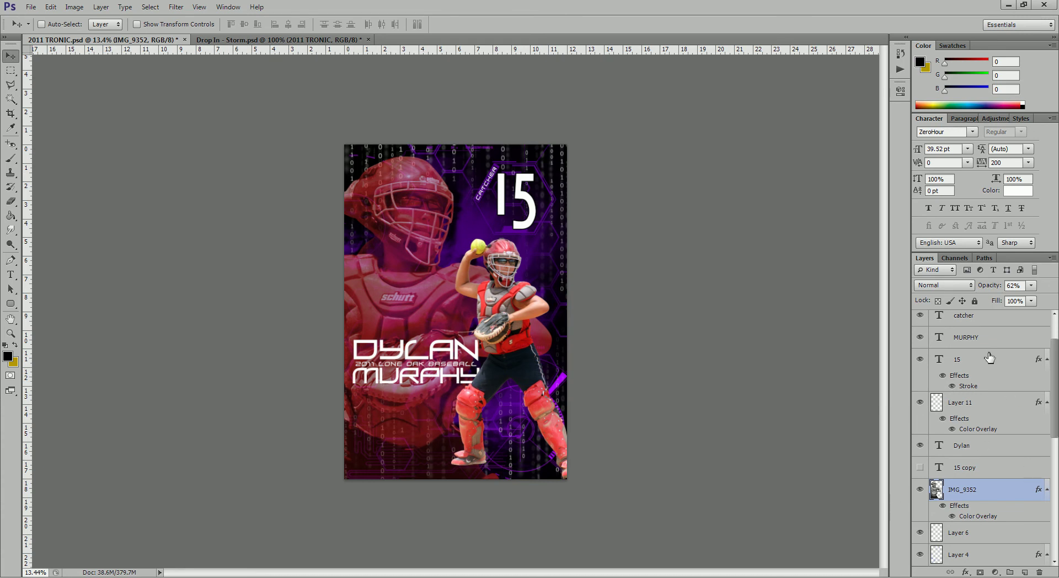
- Toggle Layer 4 and Layer 3 visibility to identify their graphics
left_click_drag(1055, 372, 1057, 461)
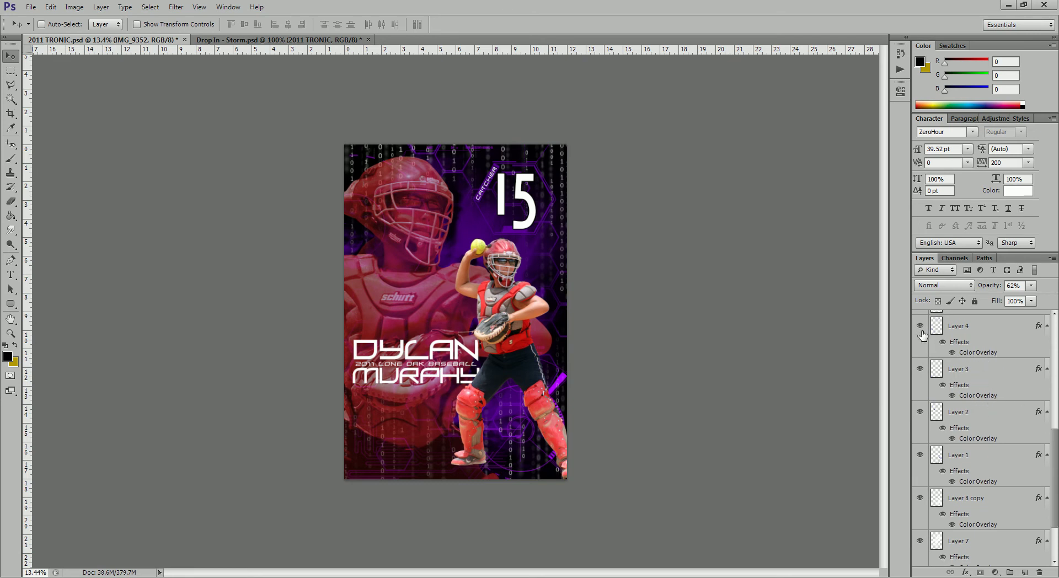
left_click(919, 326)
left_click(920, 326)
left_click(921, 327)
left_click(921, 327)
left_click(921, 370)
left_click(921, 370)
scroll(938, 331, "up", 1)
- Set the Color Overlay of Layer 4 and Layer 3 to red
double_click(978, 375)
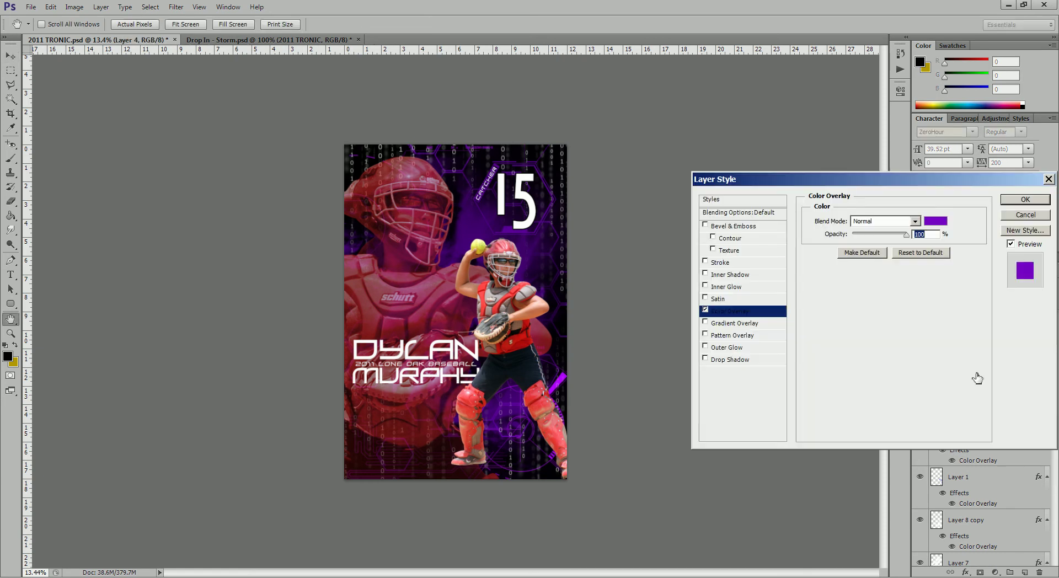
left_click(934, 222)
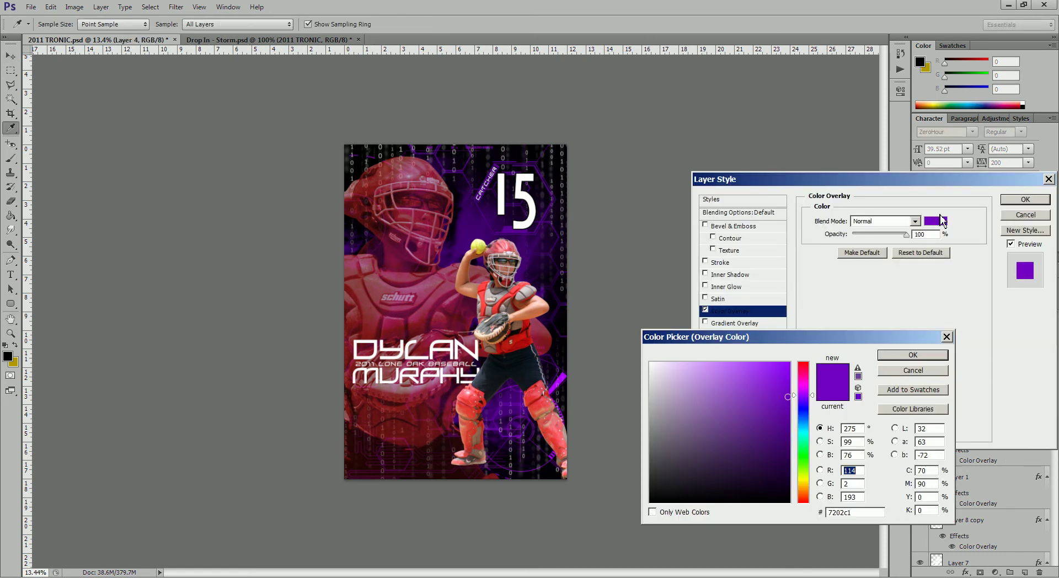
left_click_drag(807, 377, 800, 373)
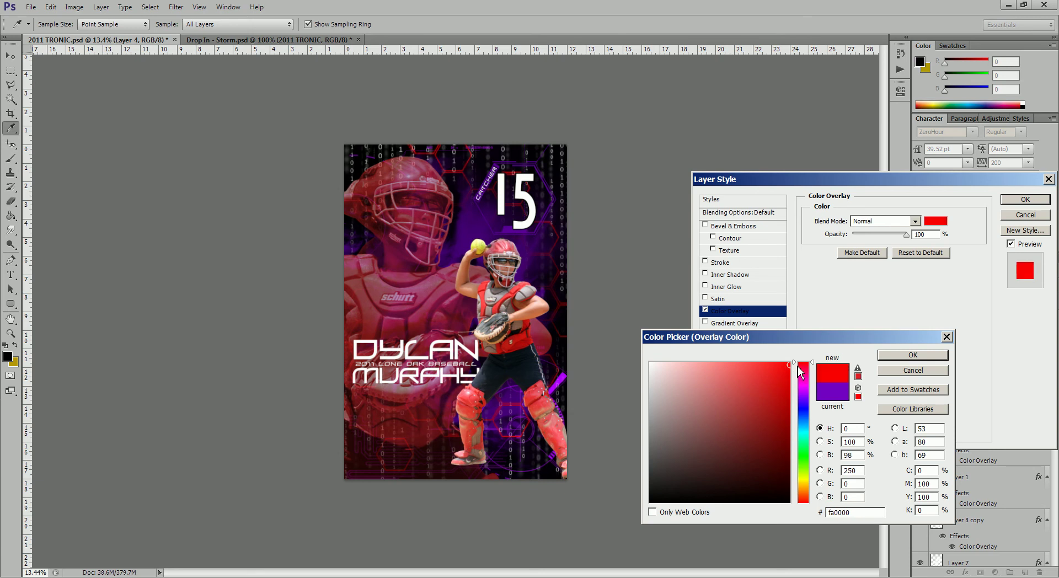
left_click(889, 358)
left_click(1026, 199)
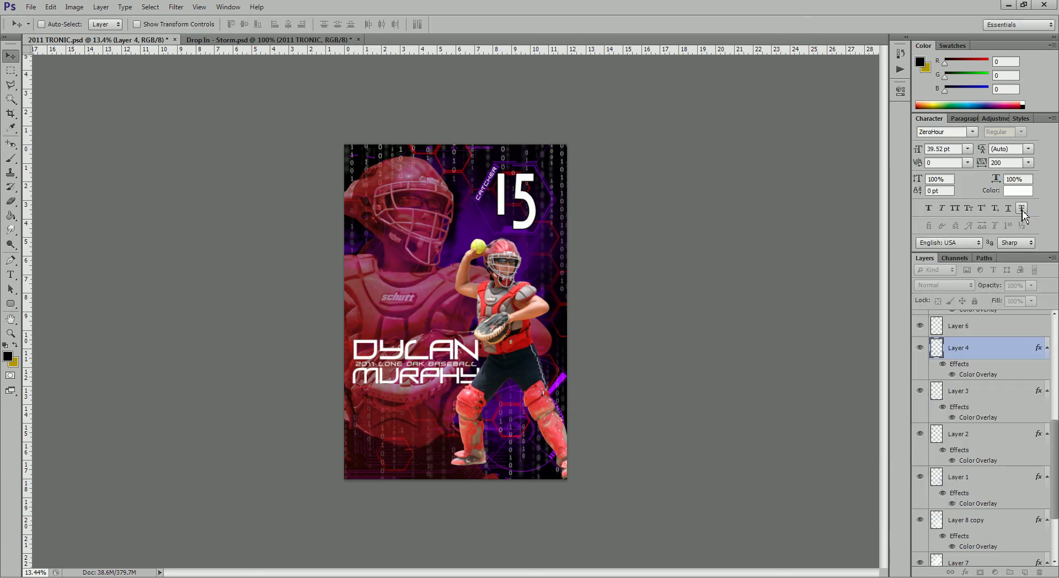
double_click(978, 420)
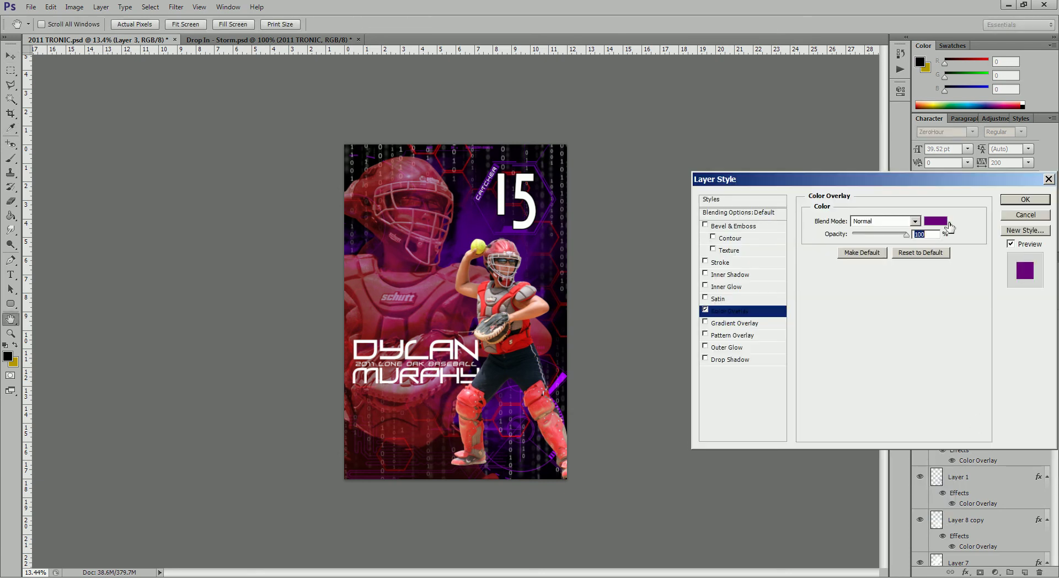
left_click(937, 221)
left_click(804, 364)
left_click(912, 356)
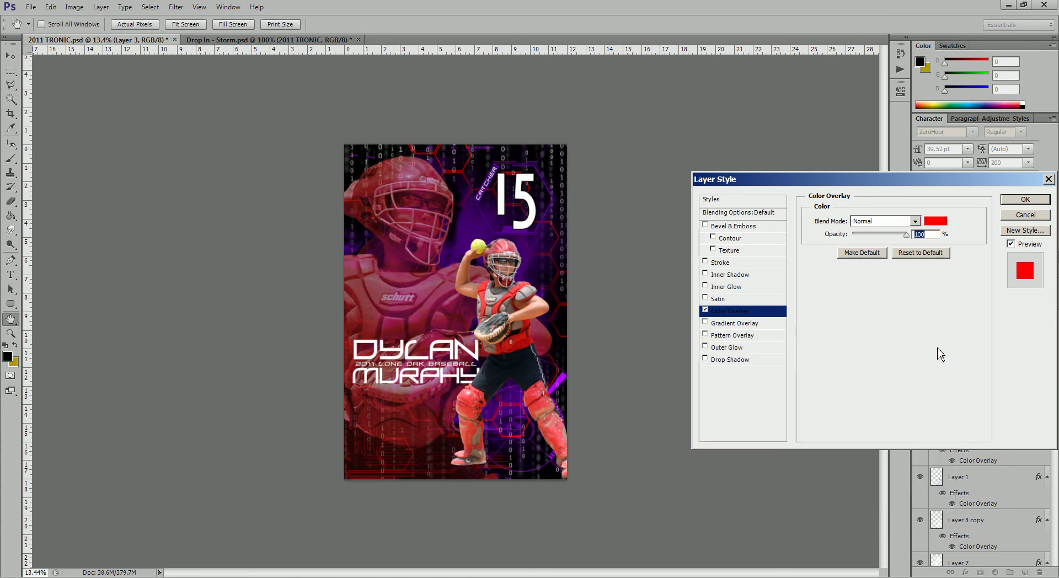
left_click(1014, 201)
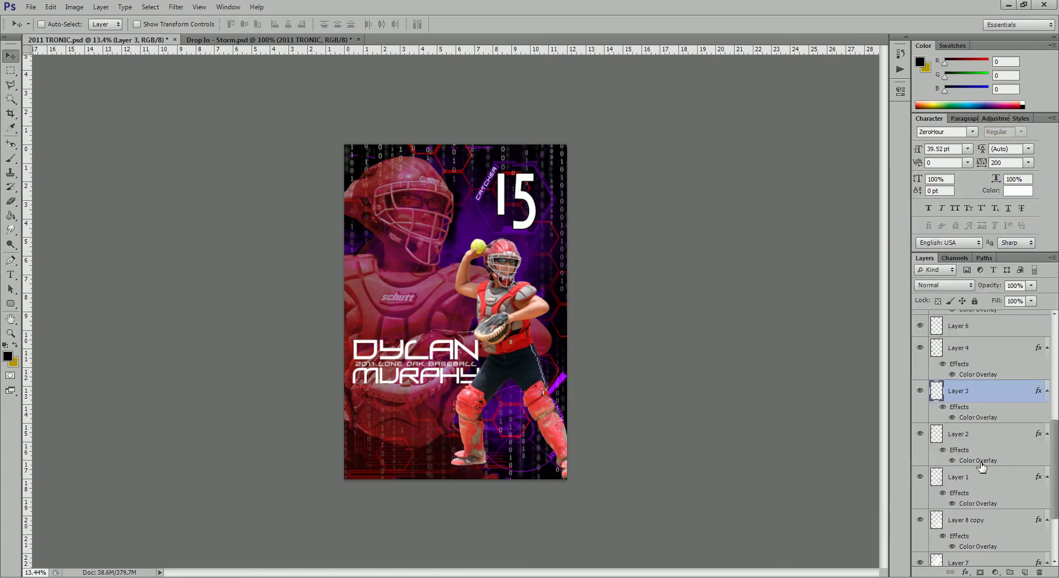
- Set the Color Overlay of Layer 2 to pure red #ff0000 and Layer 1 to red
double_click(980, 462)
left_click(937, 222)
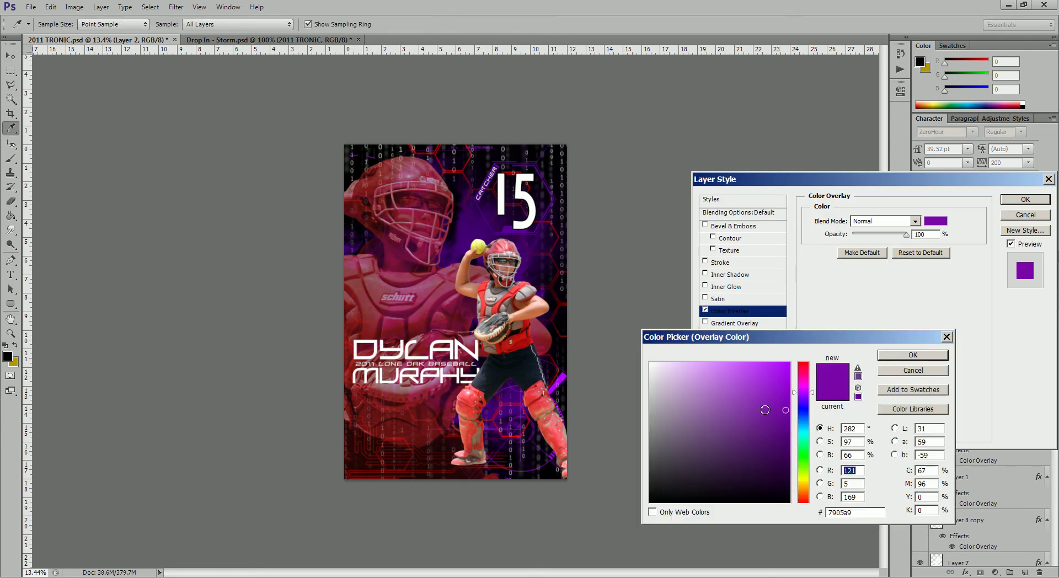
left_click_drag(809, 393, 809, 363)
left_click(783, 382)
left_click(901, 356)
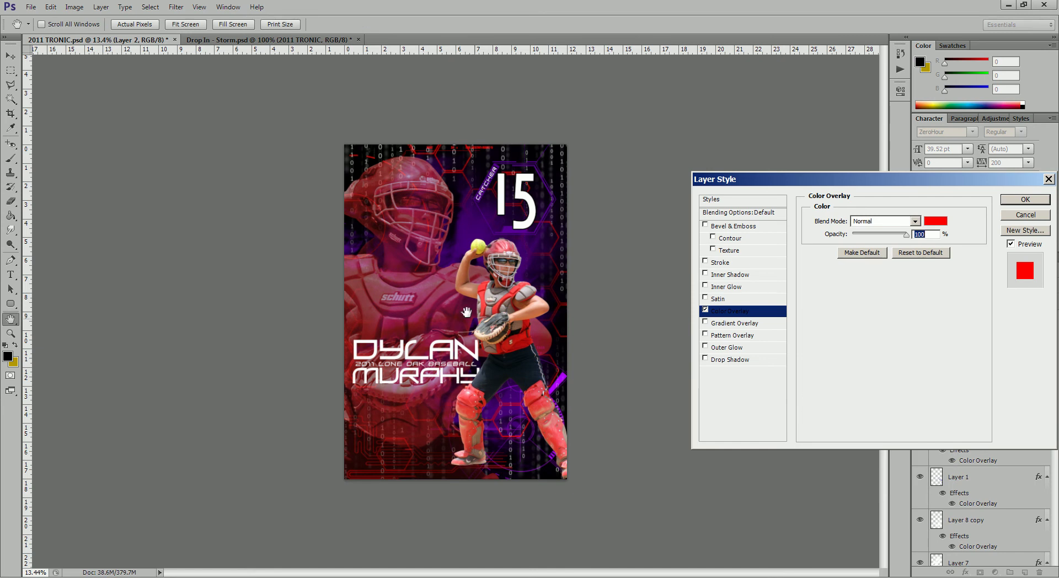
left_click(1020, 203)
scroll(990, 458, "down", 2)
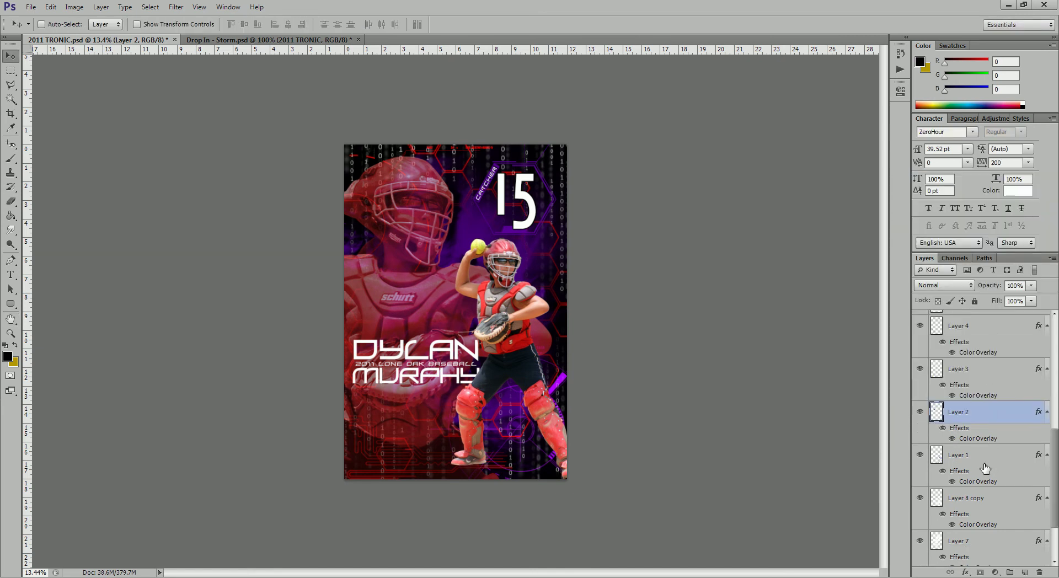
double_click(979, 461)
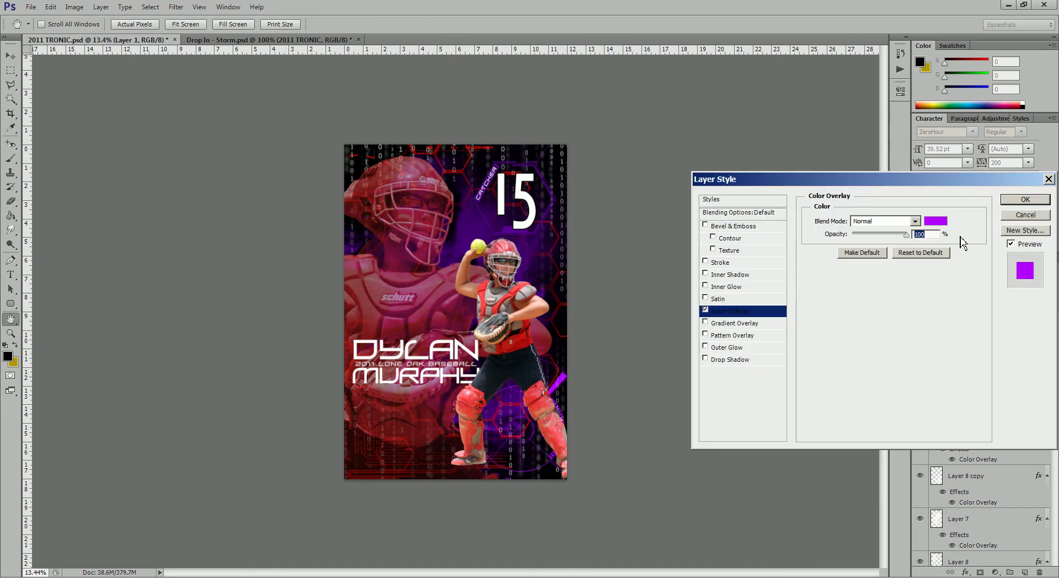
left_click(936, 222)
left_click_drag(812, 384, 809, 360)
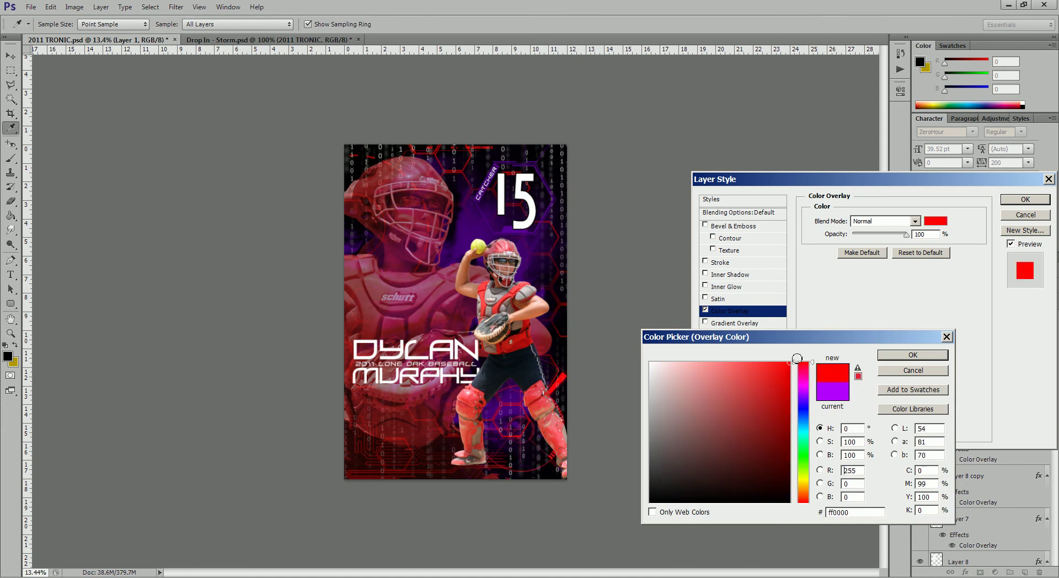
left_click(925, 356)
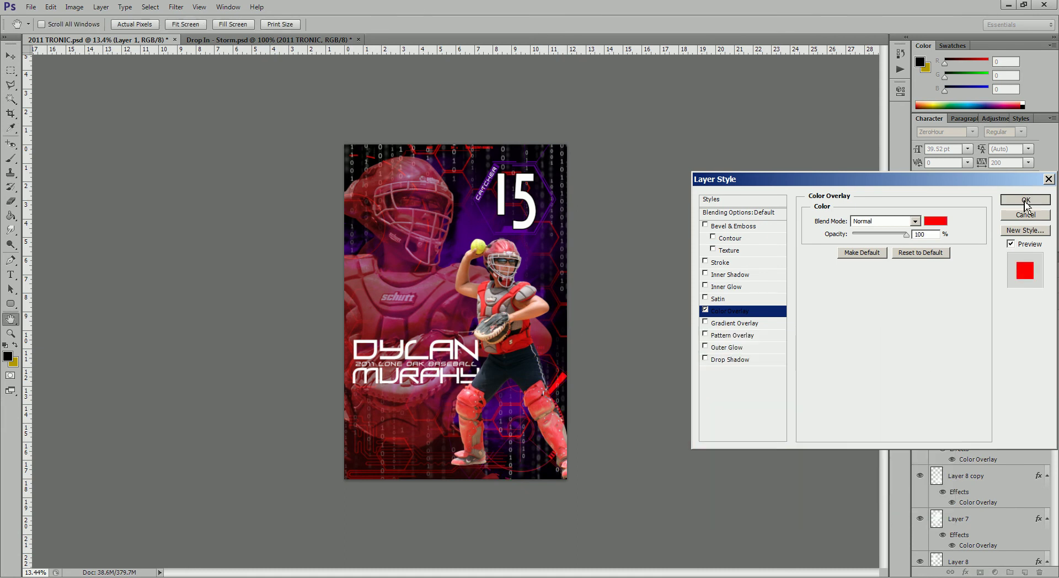
left_click(1026, 201)
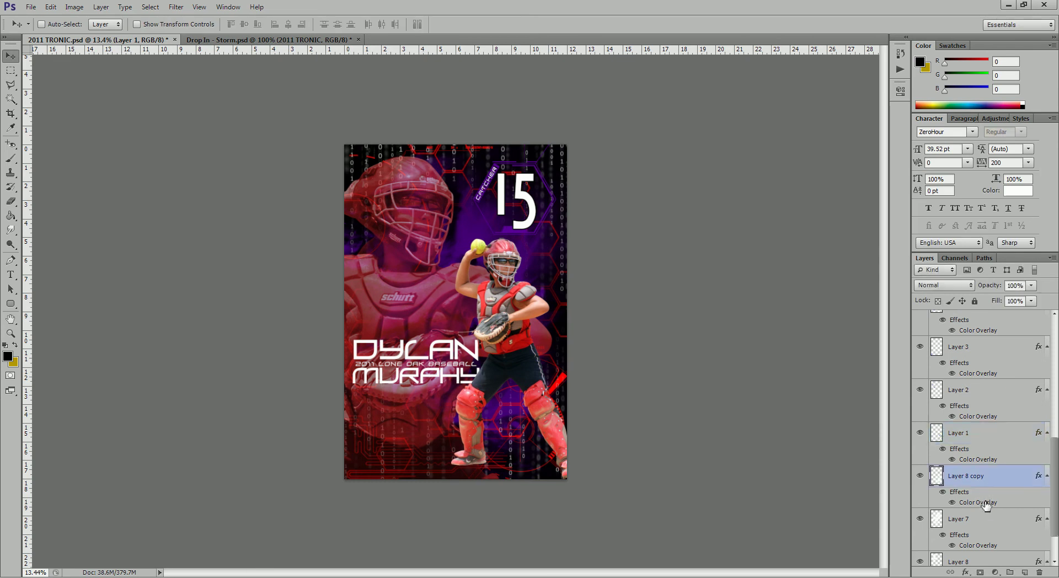
- Set the Color Overlay of Layer 8 copy and Layer 7 to red
double_click(986, 503)
left_click(936, 221)
mouse_move(811, 395)
left_mouse_down()
mouse_move(811, 360)
mouse_move(791, 361)
left_mouse_up()
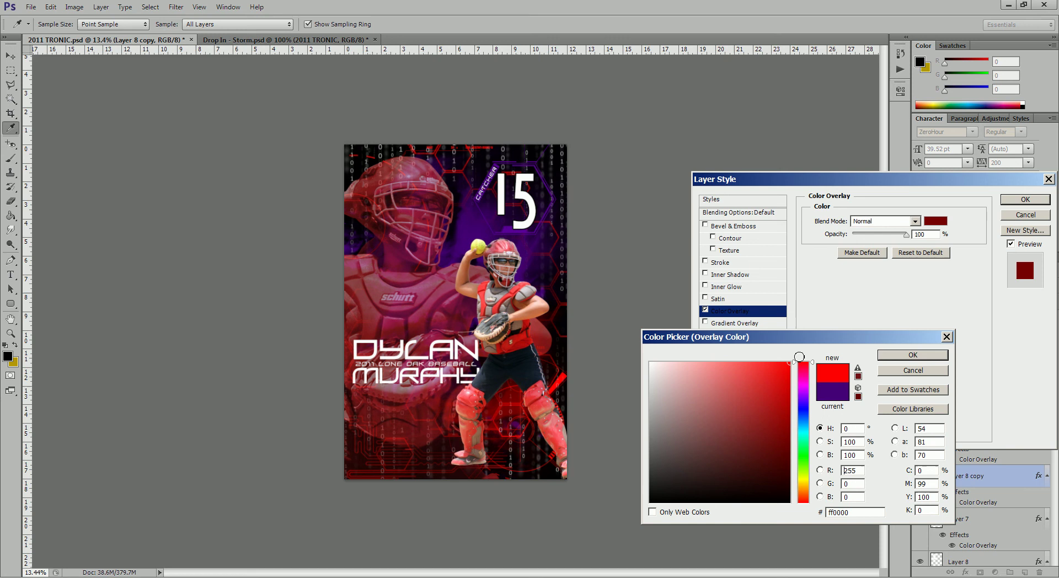
left_click(905, 357)
left_click(1025, 200)
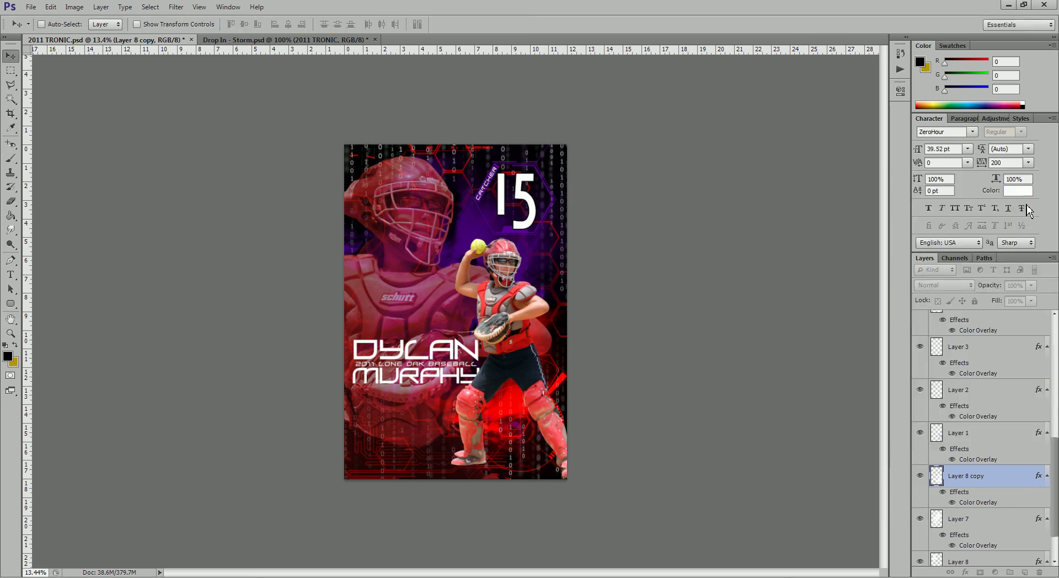
scroll(1002, 466, "down", 2)
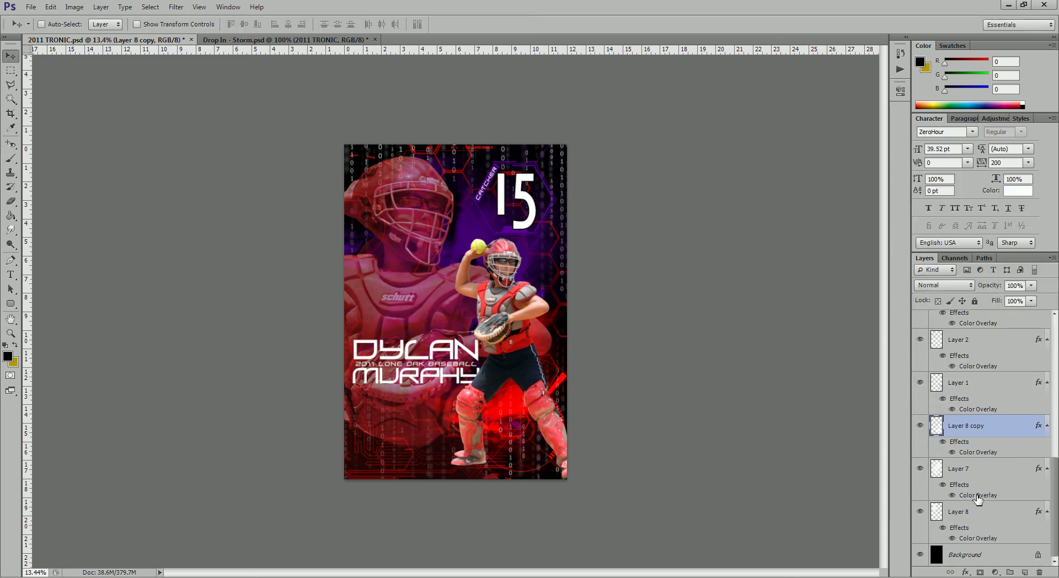
double_click(978, 497)
left_click(937, 221)
left_click_drag(804, 398, 803, 362)
left_click(790, 363)
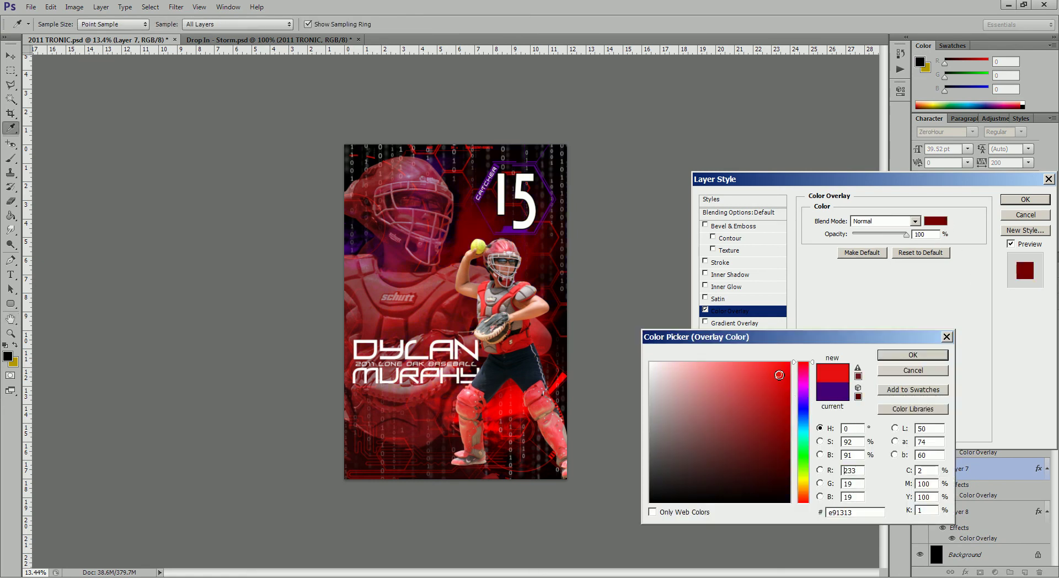
left_click(892, 358)
left_click(1014, 201)
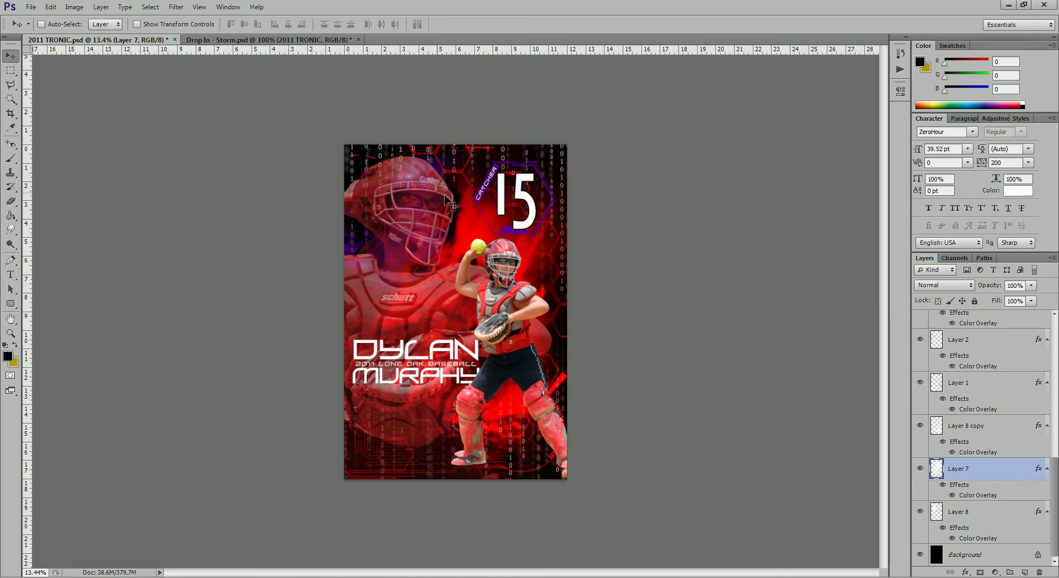
- Change Layer 8's Color Overlay from purple to a bright red
double_click(984, 542)
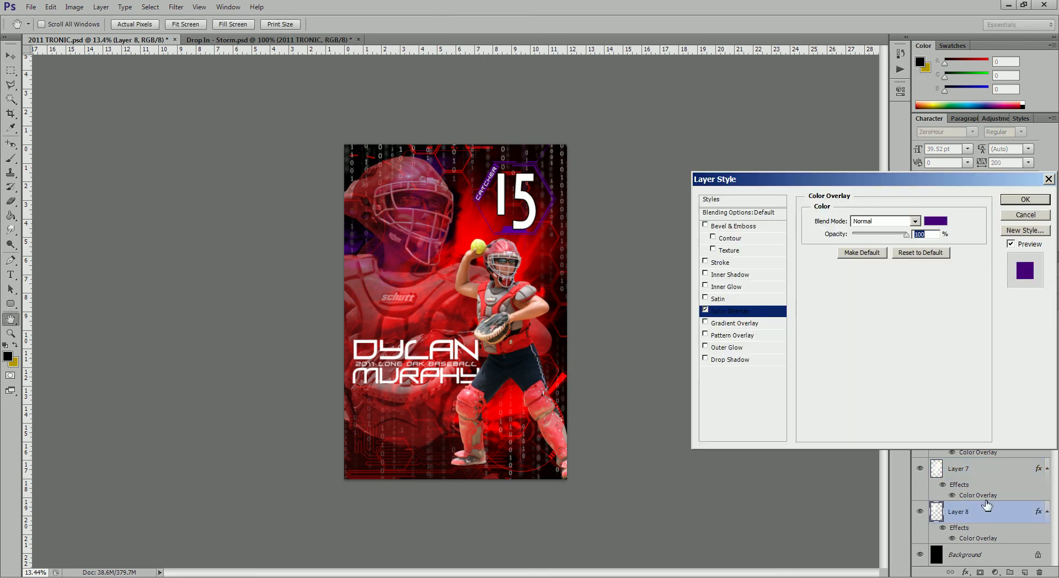
left_click(936, 222)
mouse_move(804, 398)
left_mouse_down()
mouse_move(807, 363)
mouse_move(773, 417)
mouse_move(734, 448)
left_mouse_up()
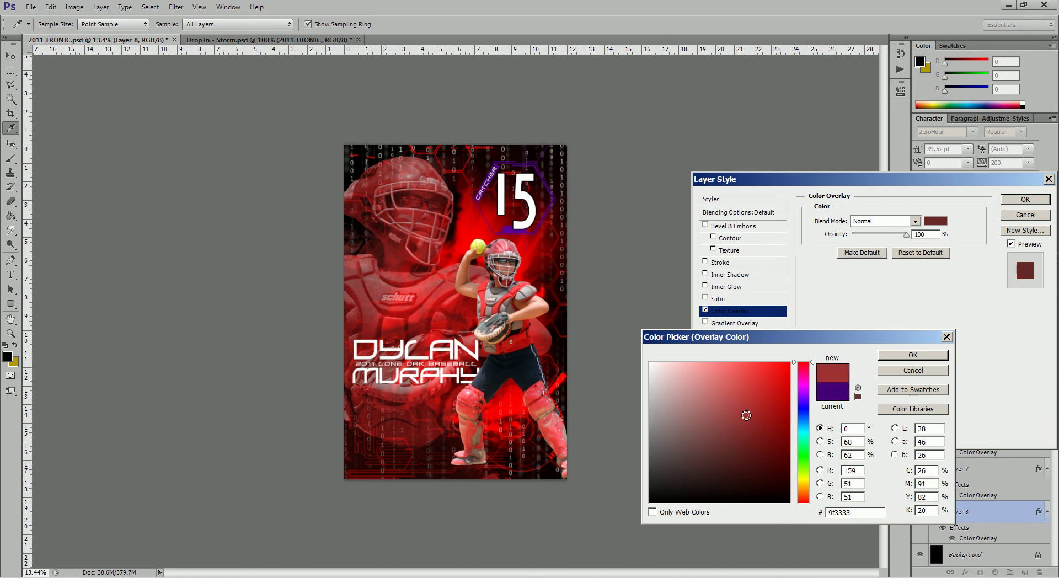
left_click(790, 407)
left_click(913, 355)
left_click(1026, 200)
key("ctrl+plus")
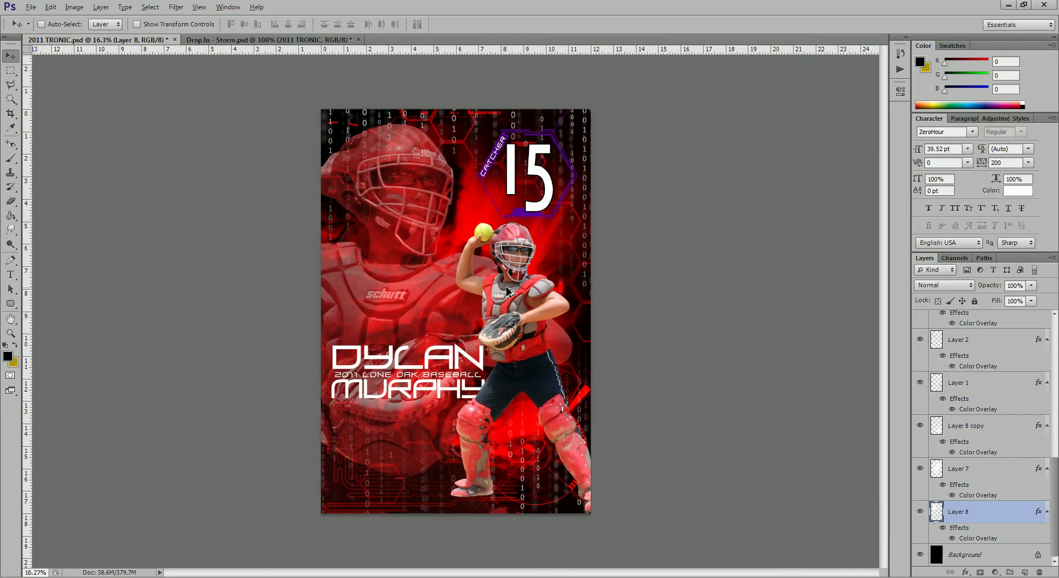
- Select the hexagon frame's Layer 11 and set its Color Overlay to pure red #ff0000
scroll(508, 292, "up", 3)
left_click_drag(568, 144, 502, 310)
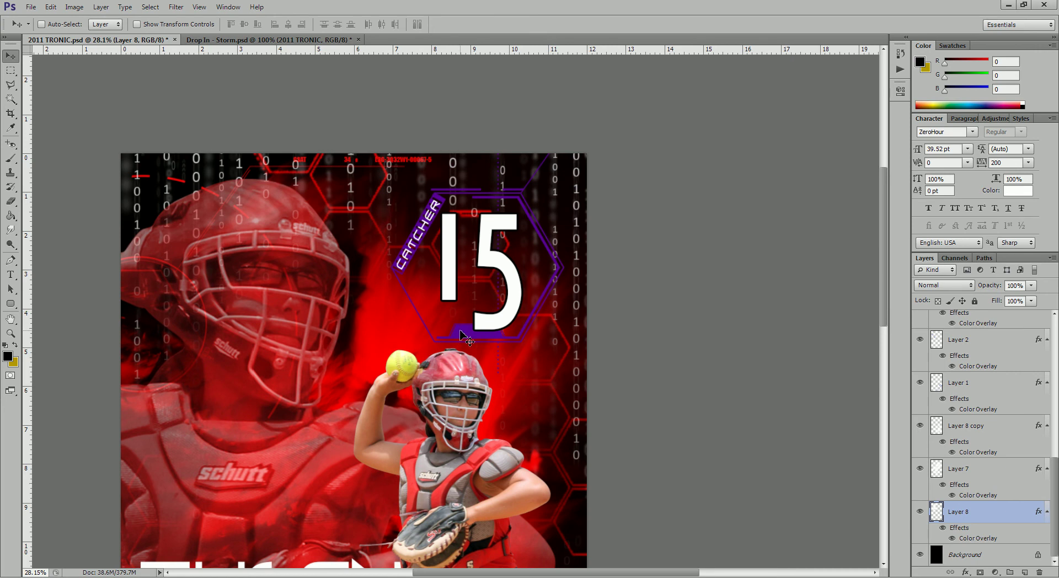
right_click(463, 331)
left_click(485, 338)
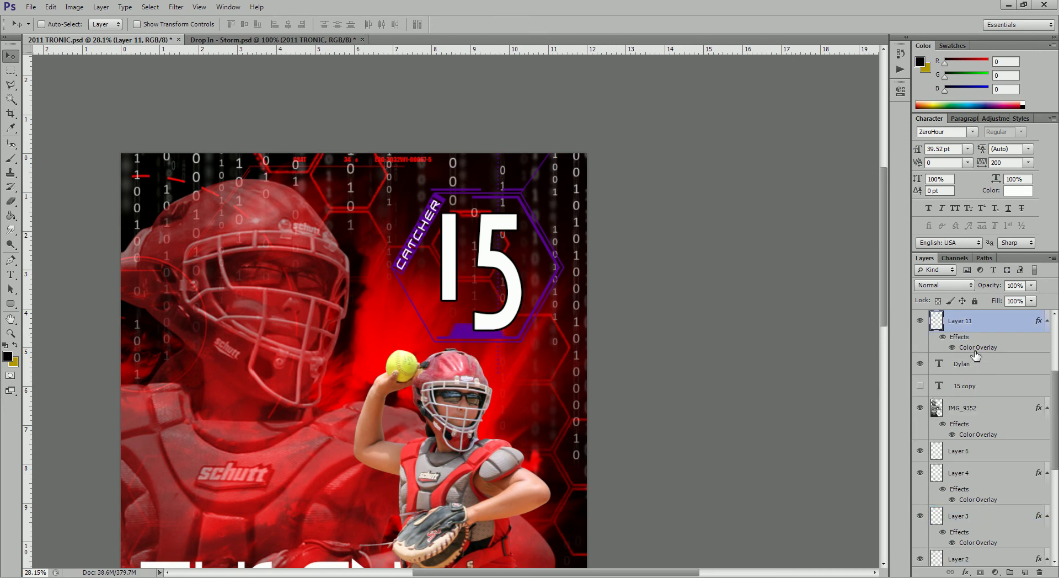
double_click(976, 348)
left_click(943, 222)
left_click(805, 381)
left_click_drag(805, 381, 808, 358)
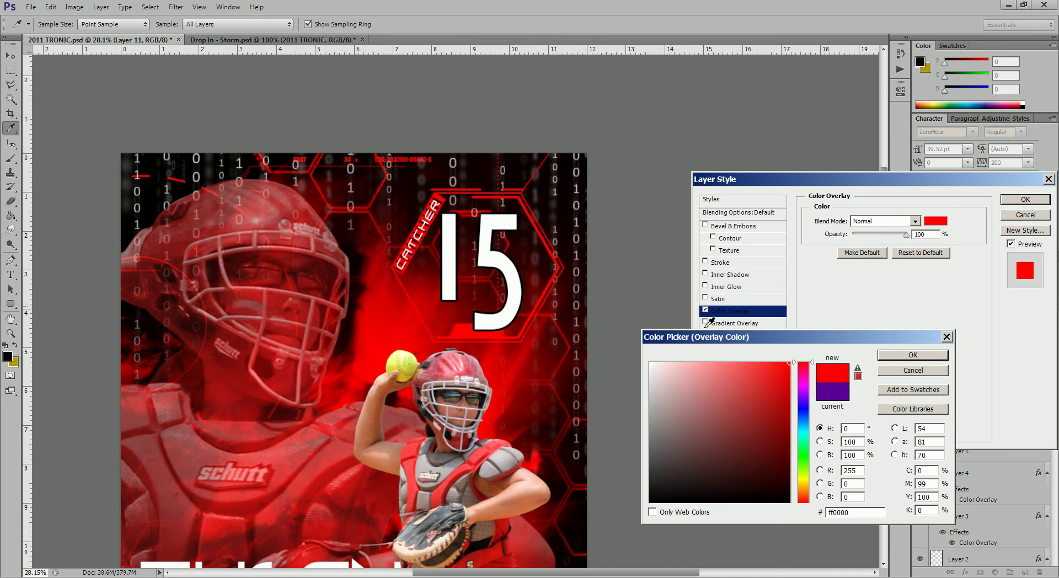
left_click(898, 360)
left_click(1025, 200)
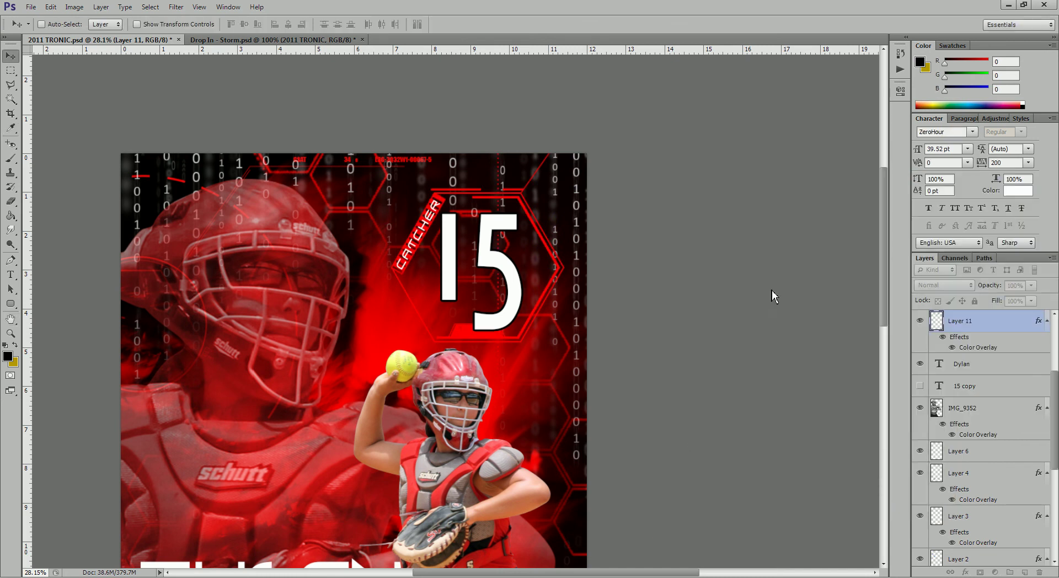
scroll(389, 342, "down", 2)
scroll(389, 342, "down", 8)
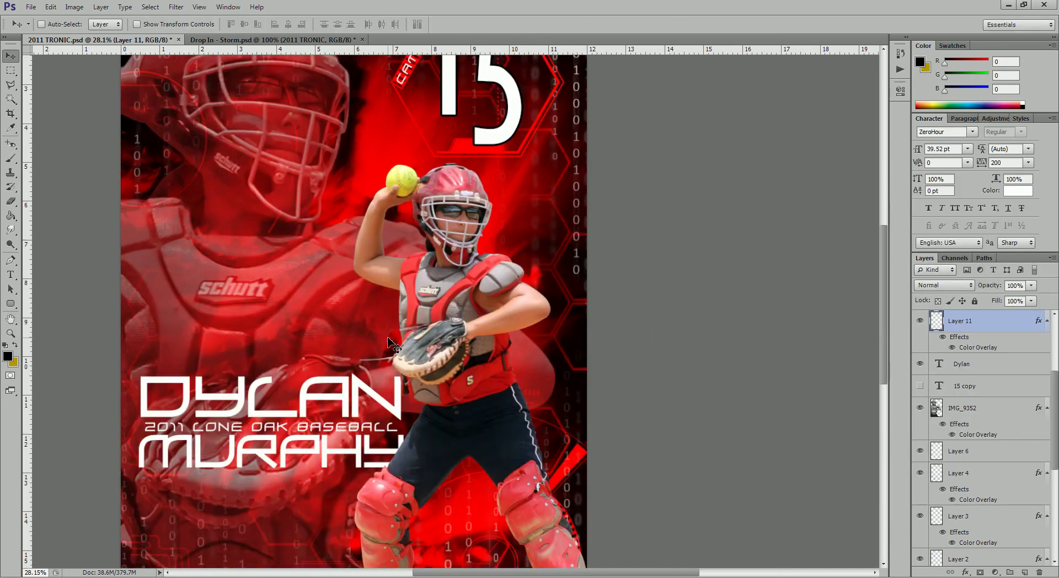
scroll(386, 341, "down", 1)
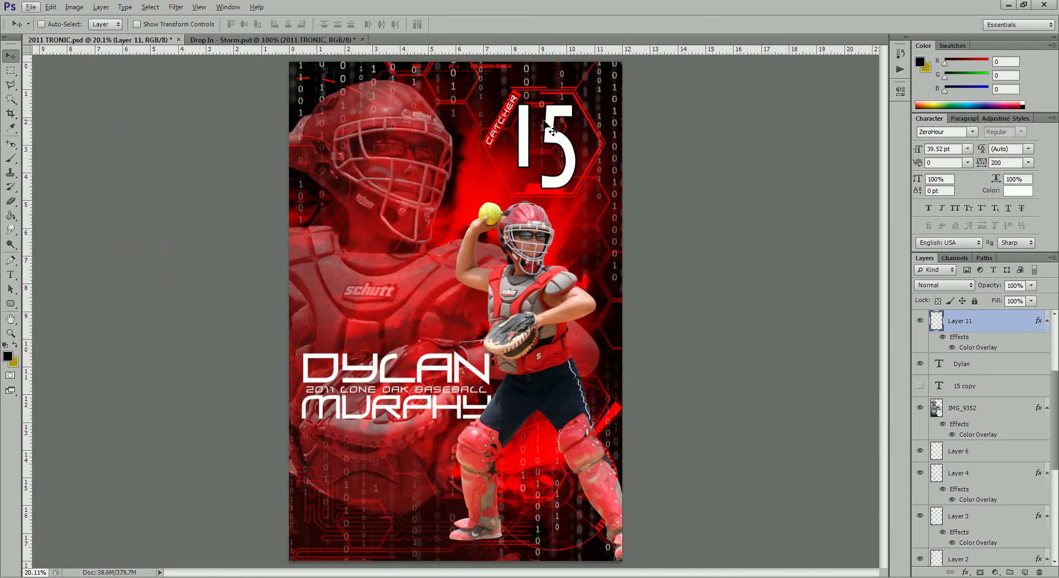
left_click(16, 274)
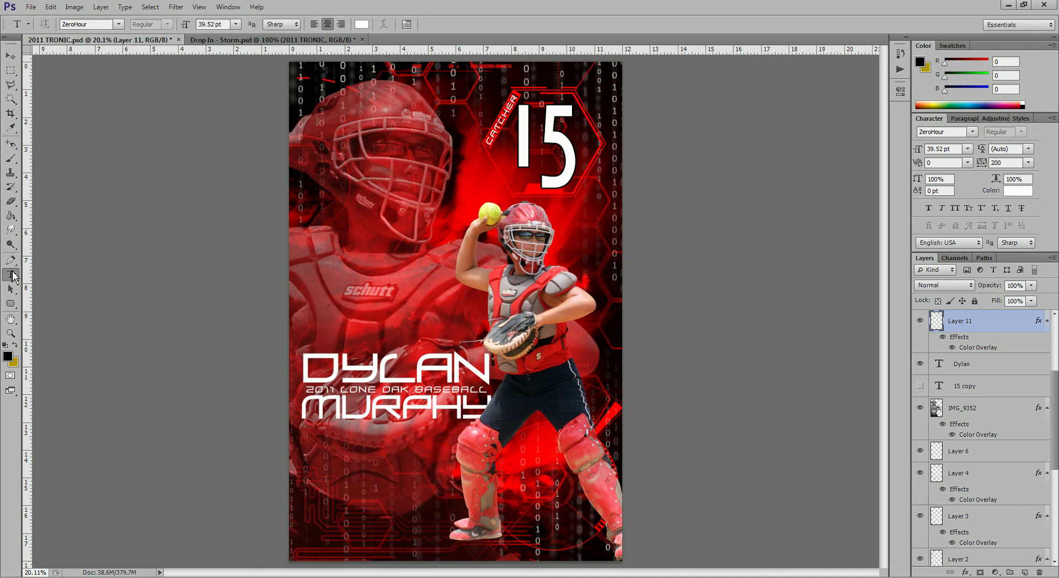
- Change the poster's number from 15 to 19
left_click_drag(521, 140, 577, 148)
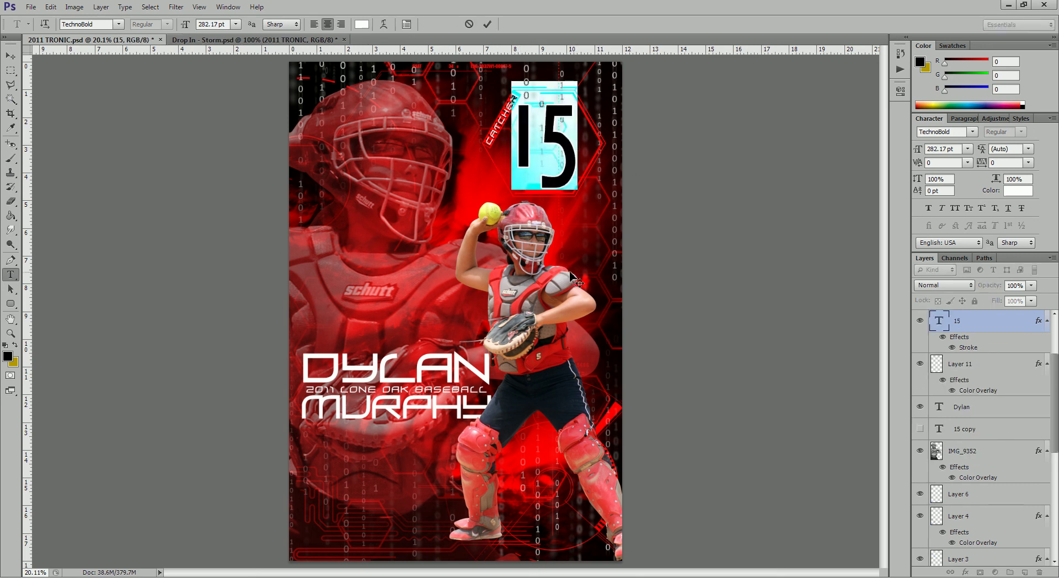
type("10")
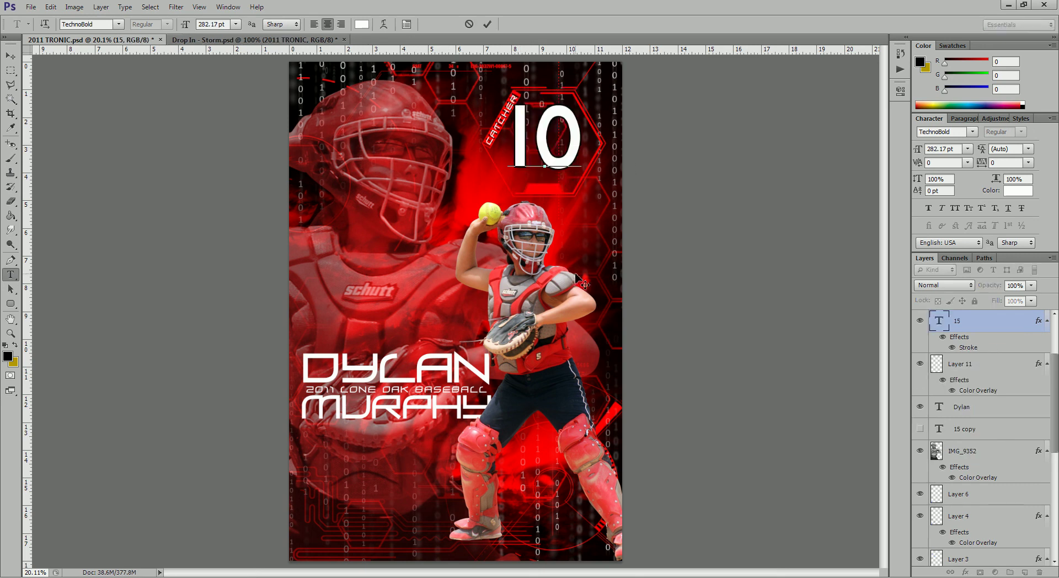
left_click_drag(522, 153, 582, 156)
left_click(581, 156)
key("BackSpace")
type("9")
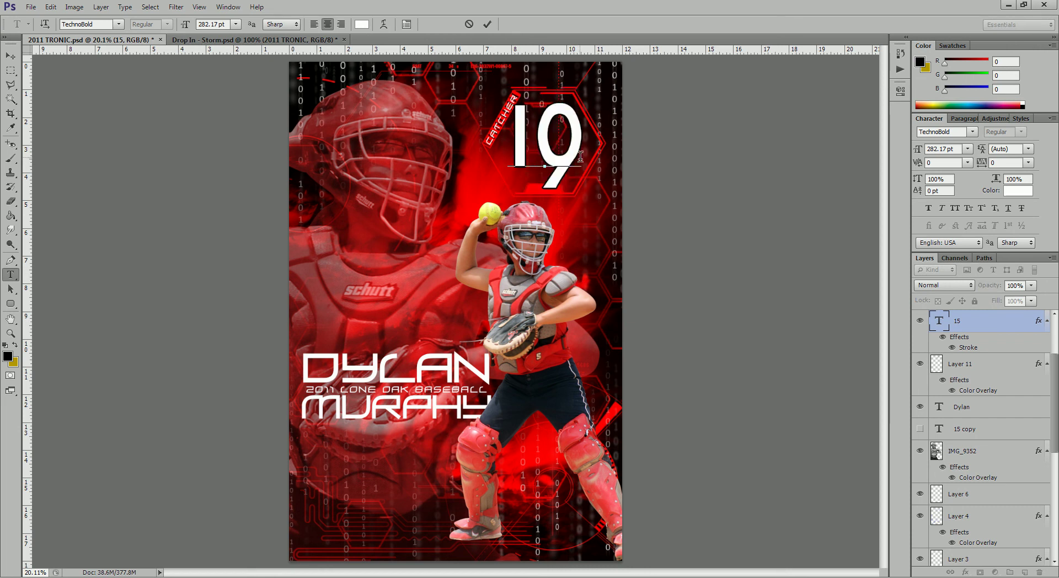
left_click(487, 23)
left_click_drag(488, 141, 534, 105)
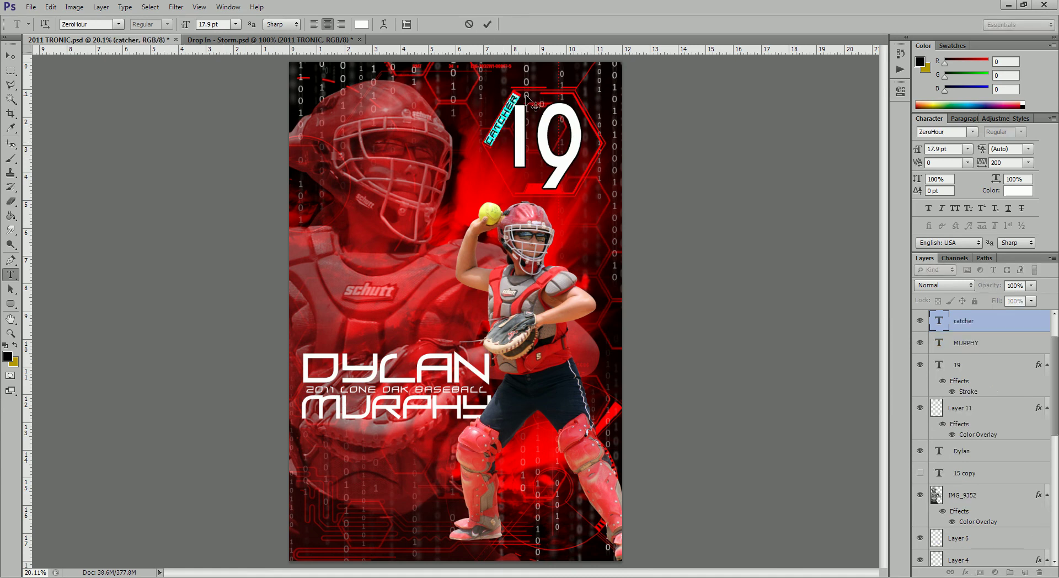
left_click(488, 24)
- Replace the old first name with the new player's first name and narrow it to about 79% width
left_click_drag(307, 370, 489, 369)
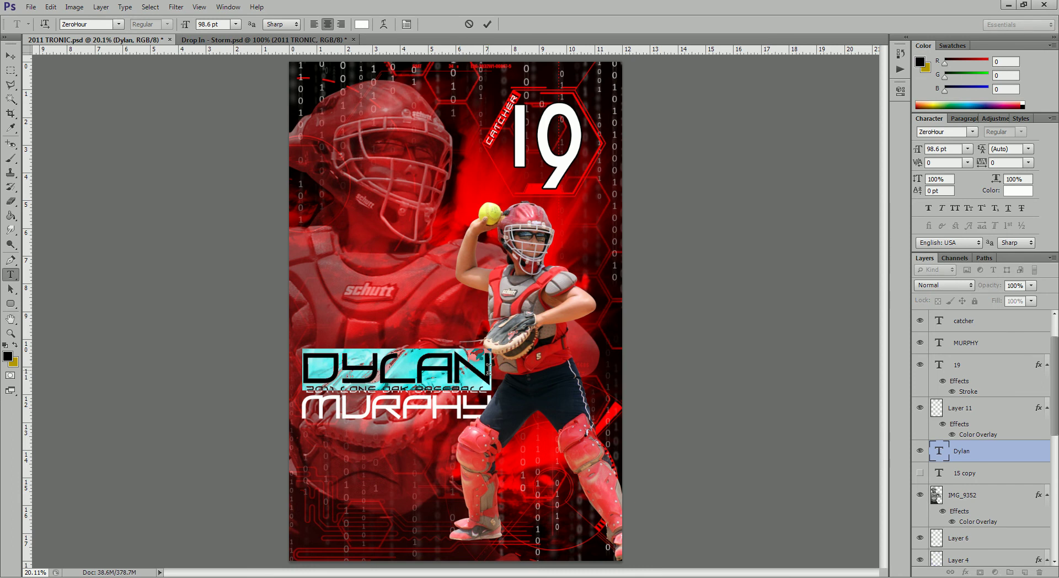
type("AMANDA")
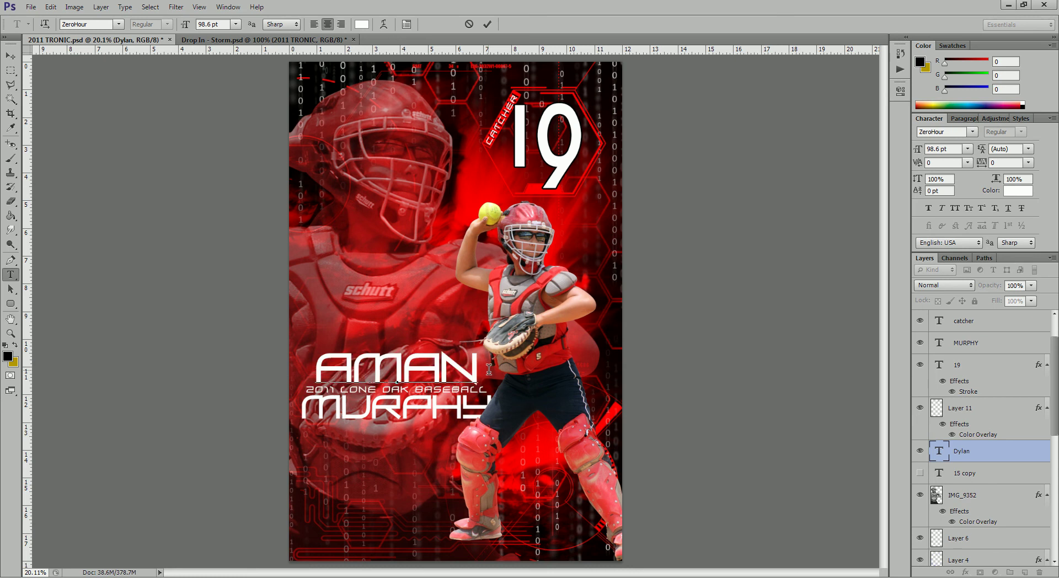
left_click(487, 24)
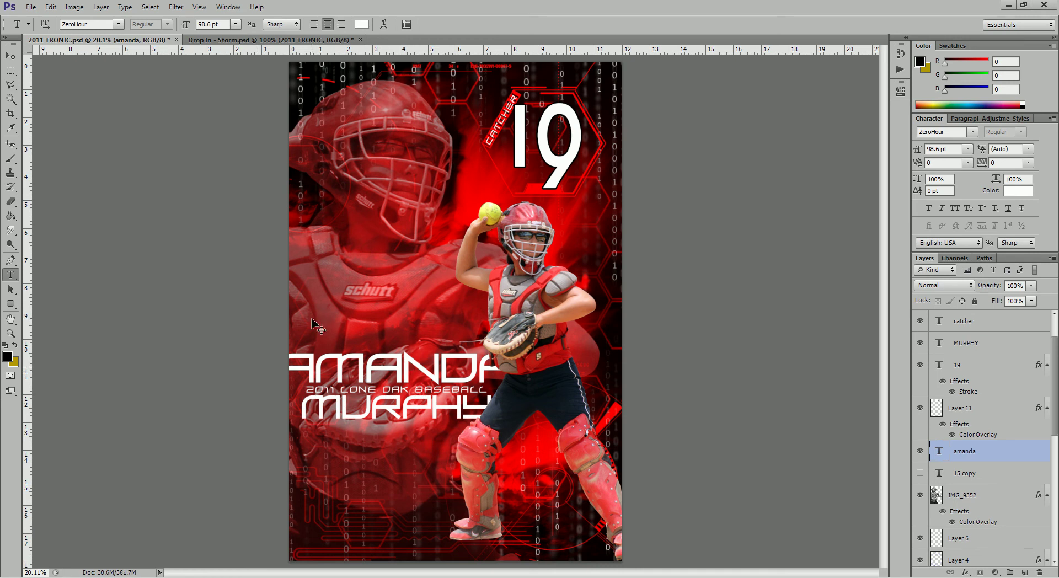
key("ctrl+t")
left_click_drag(281, 372, 306, 371)
left_click(554, 23)
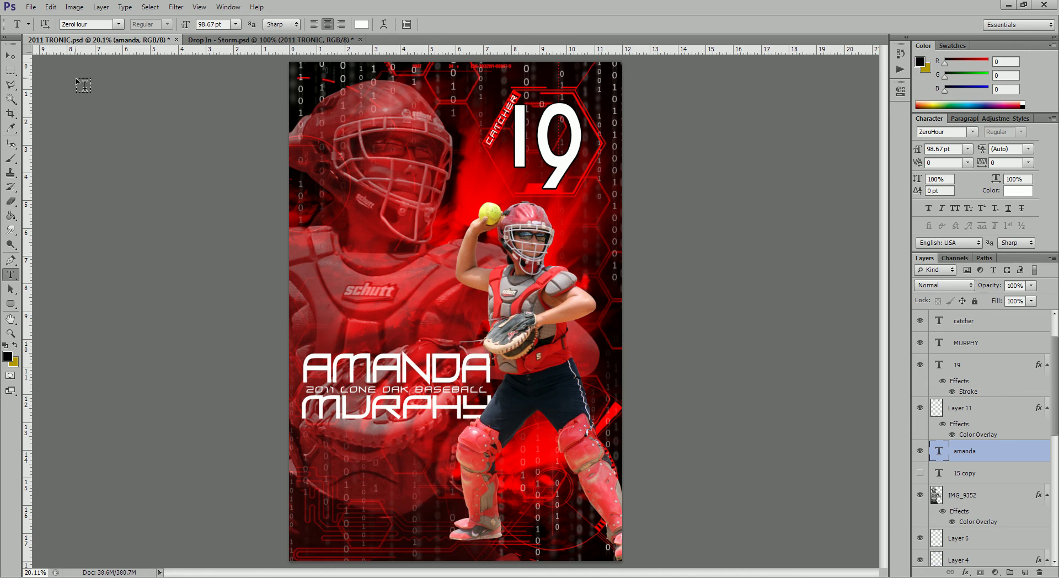
left_click(10, 55)
- Select the IMG_9357 catcher layer, shift it right and scale it to about 112%
right_click(520, 301)
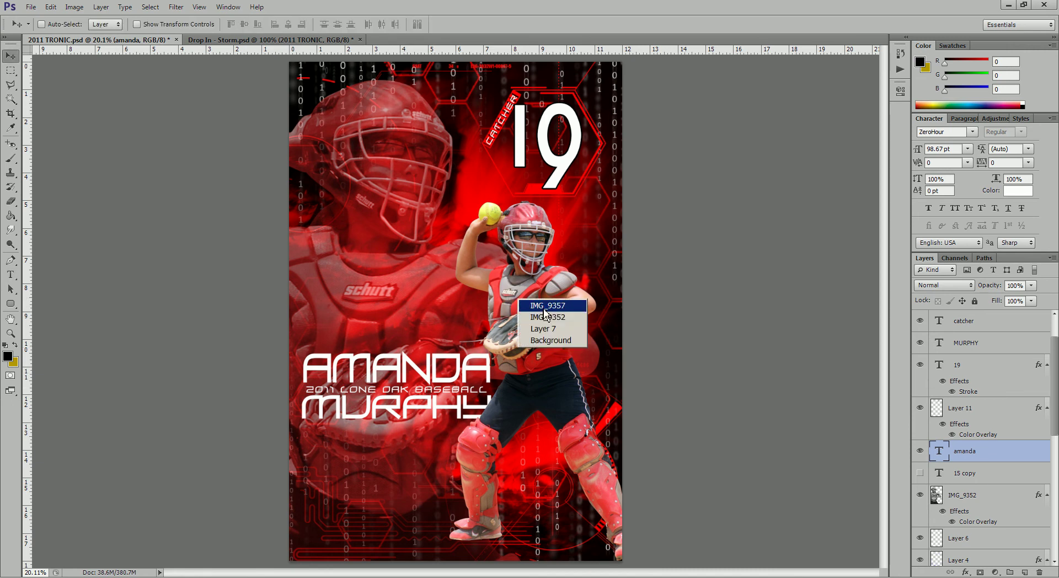
left_click(546, 306)
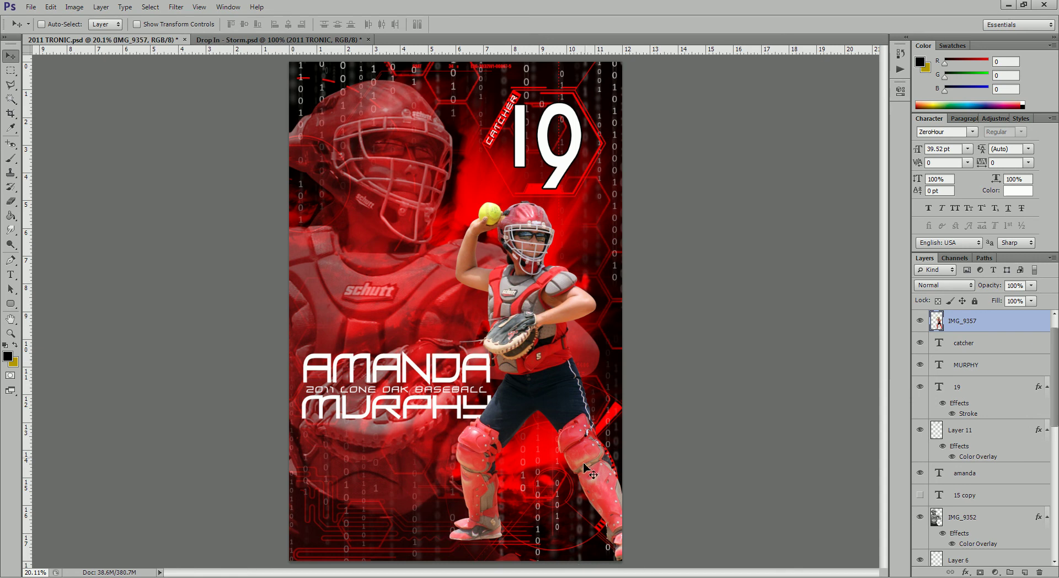
right_click(544, 323)
left_click(548, 330)
left_click_drag(543, 322, 559, 356)
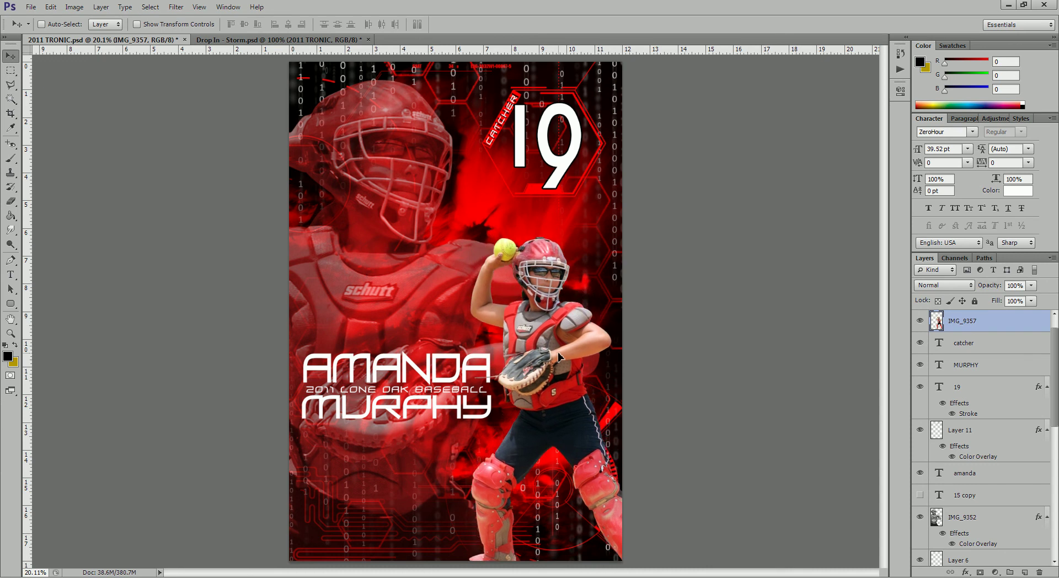
key("ctrl+t")
mouse_move(656, 238)
left_mouse_down()
mouse_move(671, 200)
mouse_move(644, 234)
left_mouse_up()
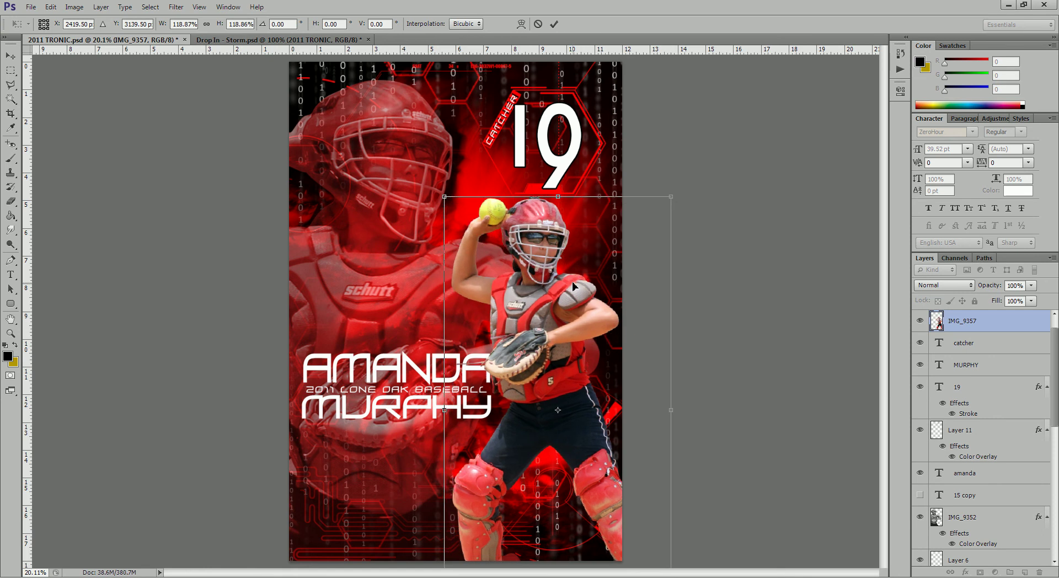
left_click(554, 23)
- Set up a large, fully soft Eraser brush
left_click(11, 203)
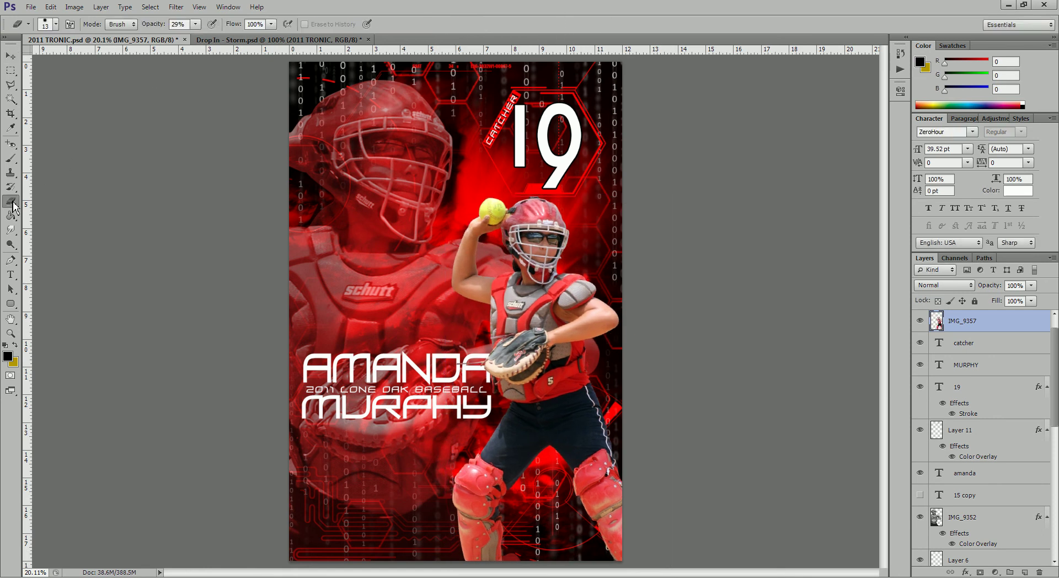
right_click(392, 321)
left_click_drag(463, 352, 501, 352)
left_click(404, 380)
left_click(207, 514)
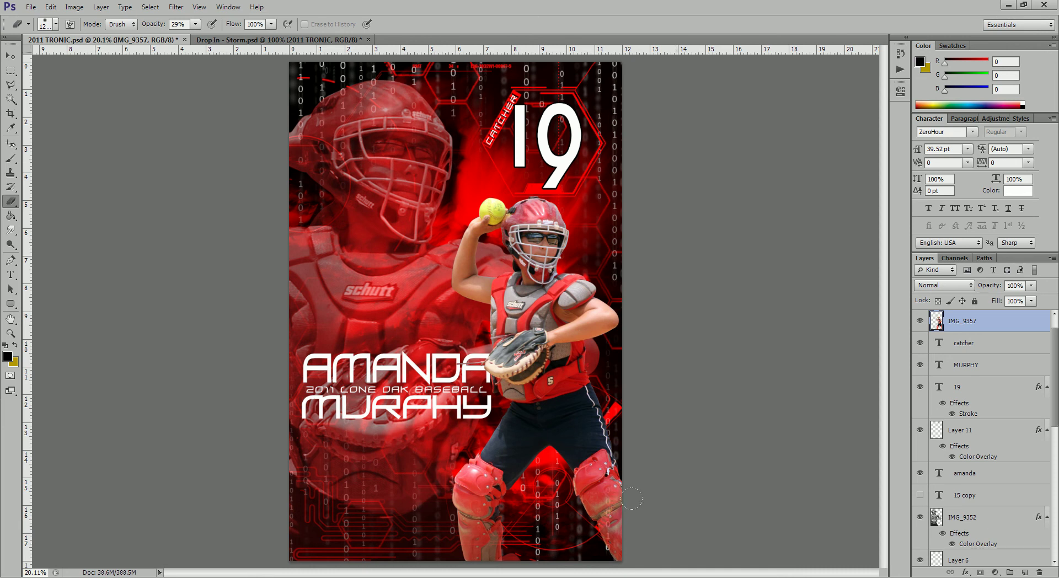
- Fade the catcher's shin guards at 89% eraser opacity, then bring up the Drop In - Storm document
left_click_drag(631, 503, 373, 518)
left_click(195, 23)
left_click_drag(195, 36, 232, 44)
left_click(196, 486)
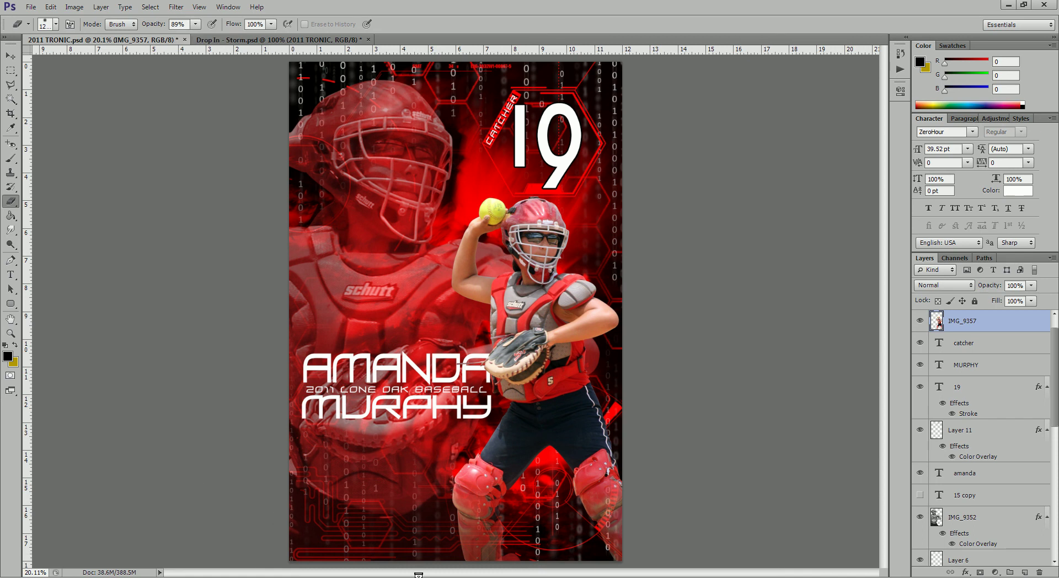
left_click_drag(349, 533, 617, 495)
mouse_move(607, 453)
left_mouse_down()
mouse_move(611, 485)
mouse_move(591, 502)
mouse_move(381, 508)
left_mouse_up()
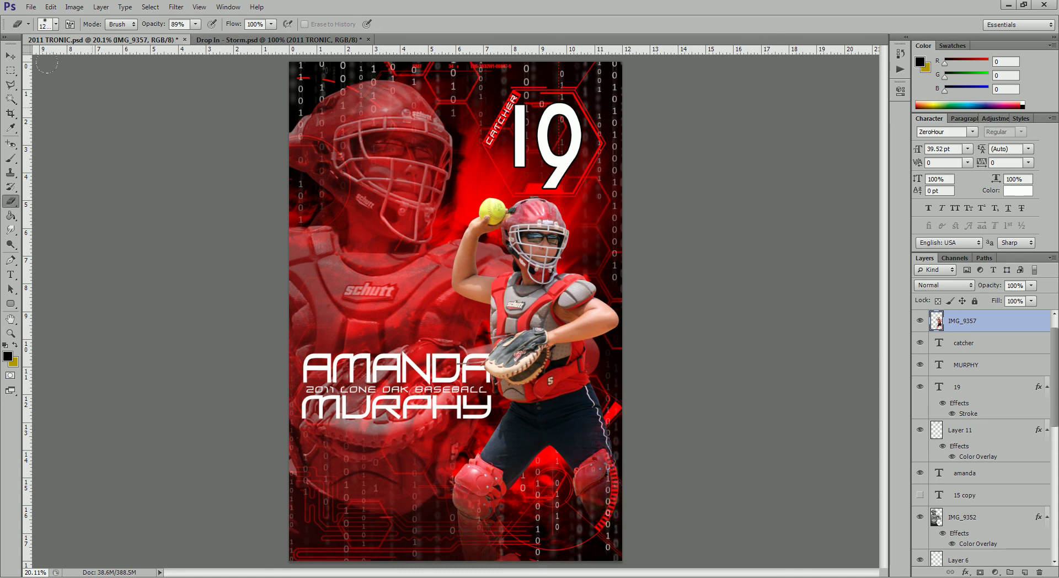
left_click(10, 55)
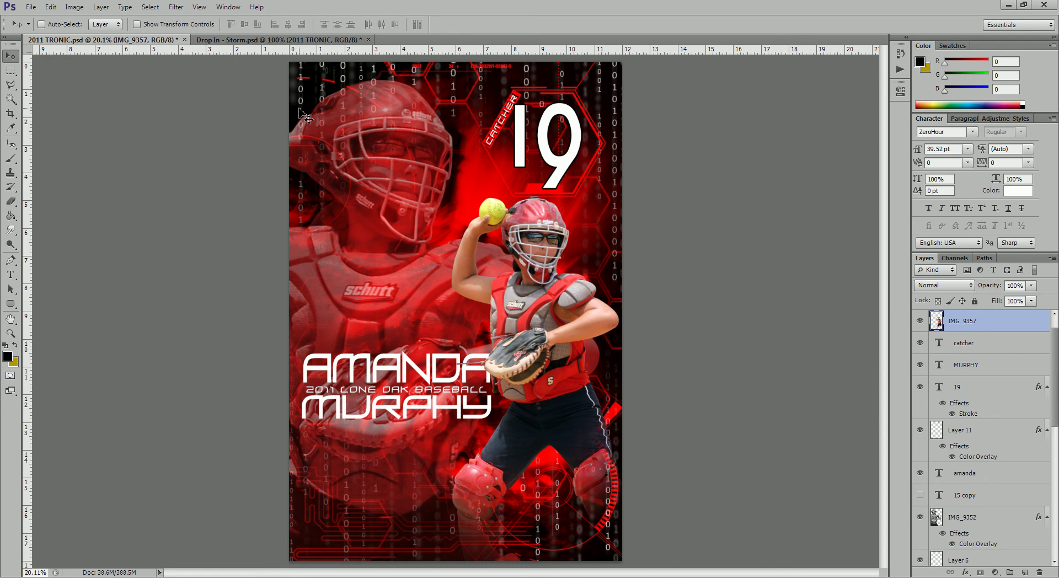
left_click(276, 42)
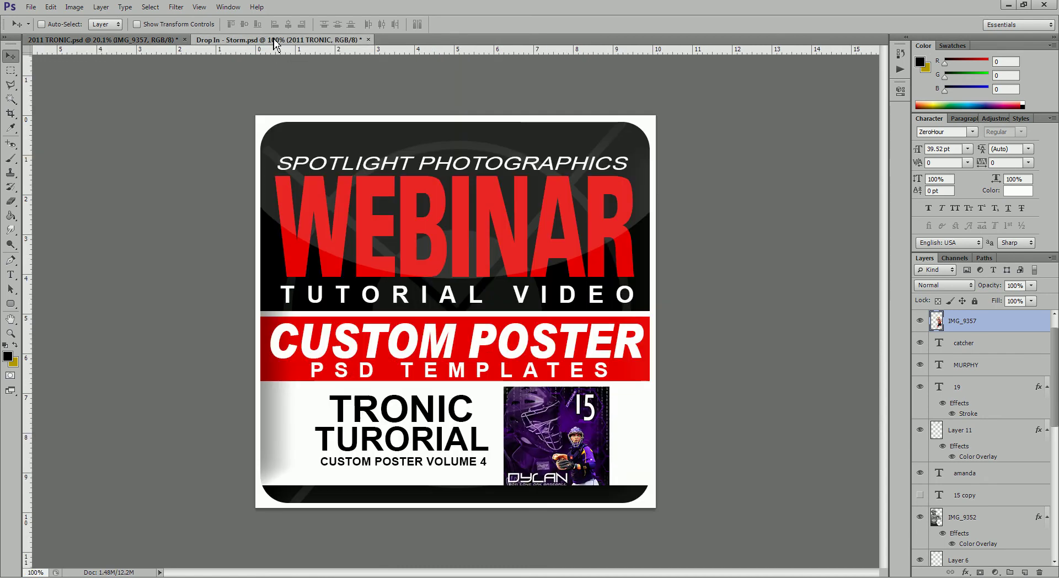